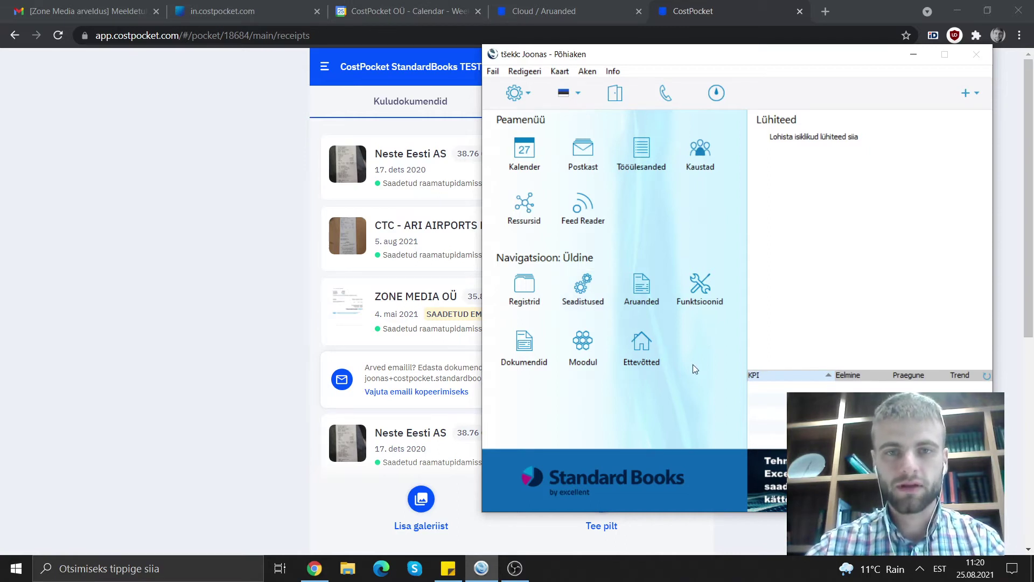
Check the Costpocket activation among the other services in the E-teenuste seadistused of the Üldine module, closing the settings when finished.
click(582, 351)
double_click(824, 318)
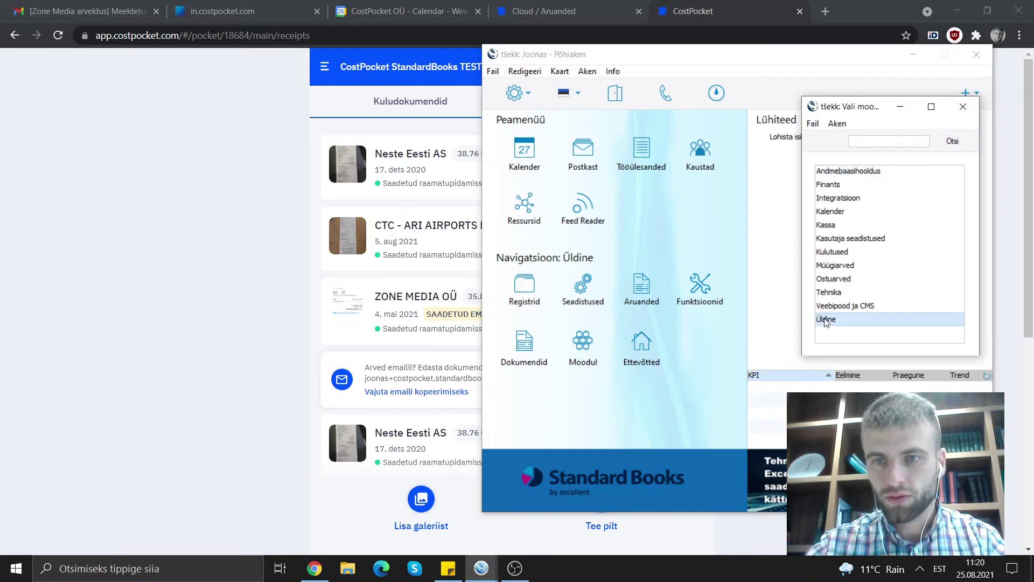
click(583, 291)
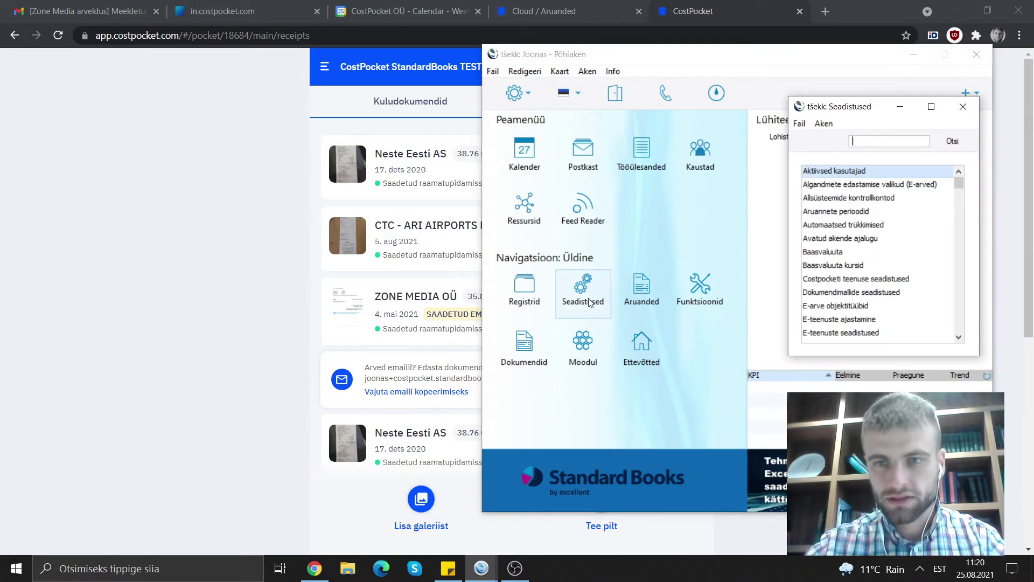
double_click(832, 332)
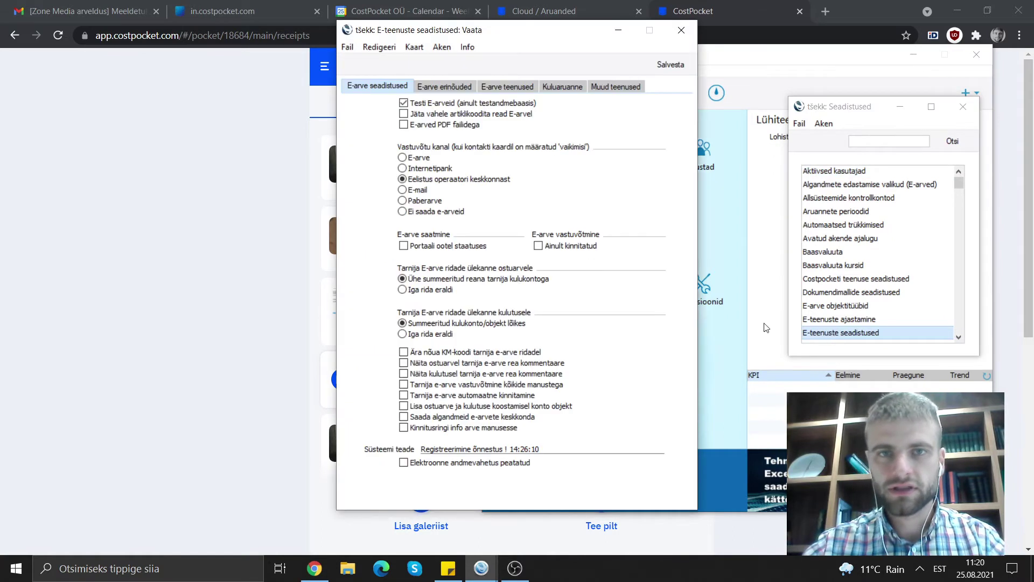
click(606, 85)
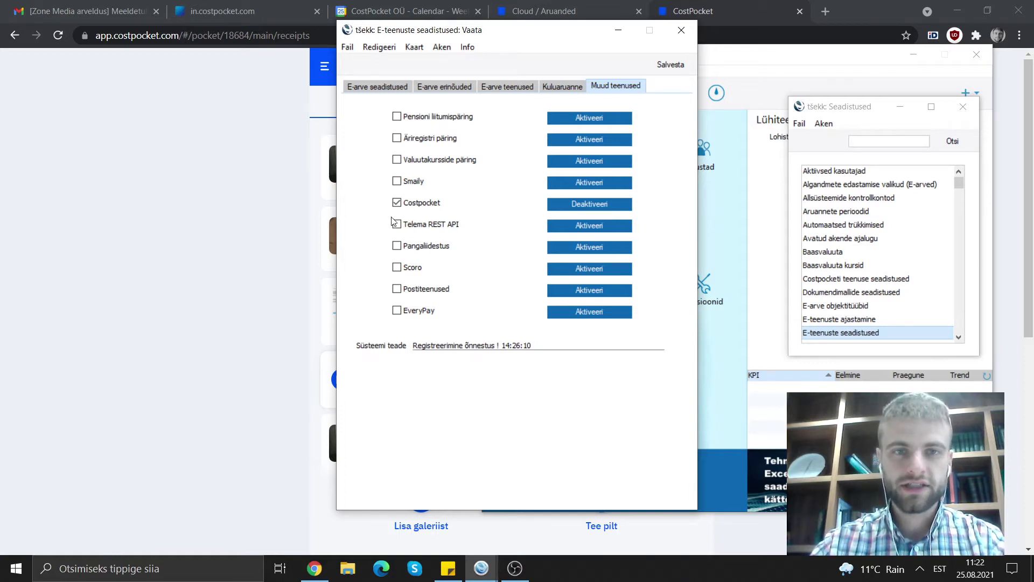
click(682, 31)
click(964, 107)
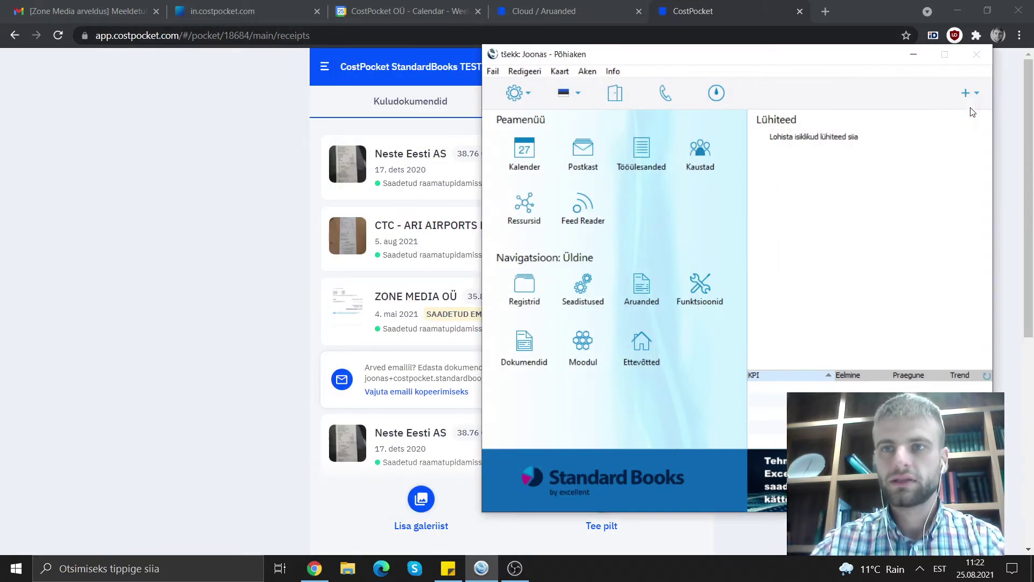
Switch to CostPocket in the browser, choose the organisation CostPocket StandardBooks TEST2 and view its reports before returning to the expense documents.
click(915, 63)
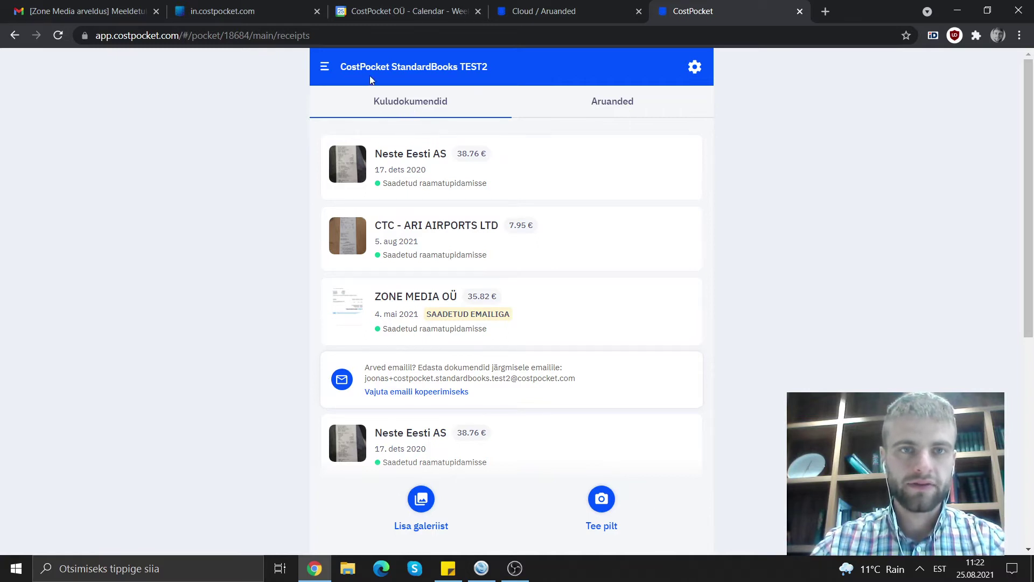
click(325, 67)
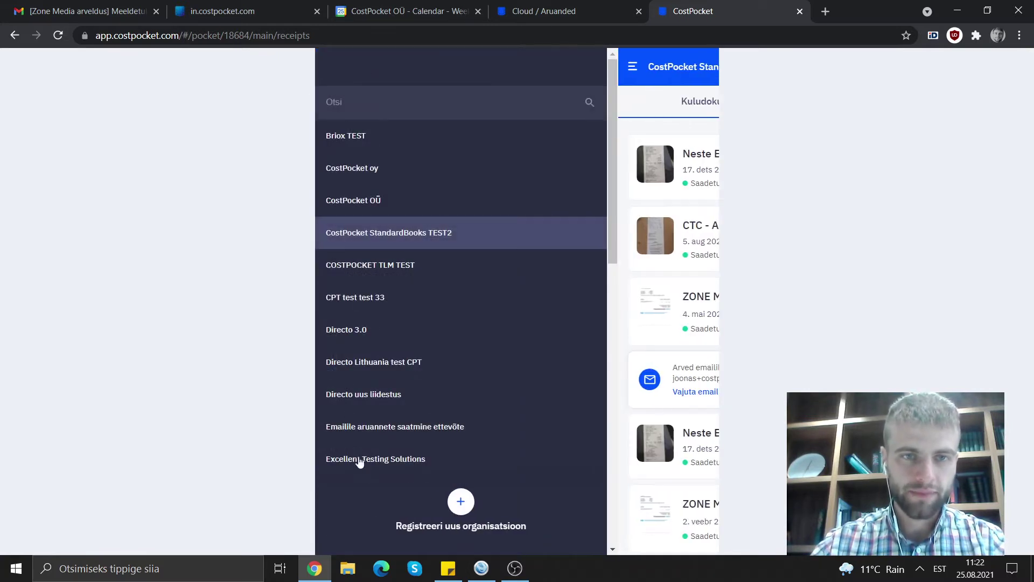
click(391, 233)
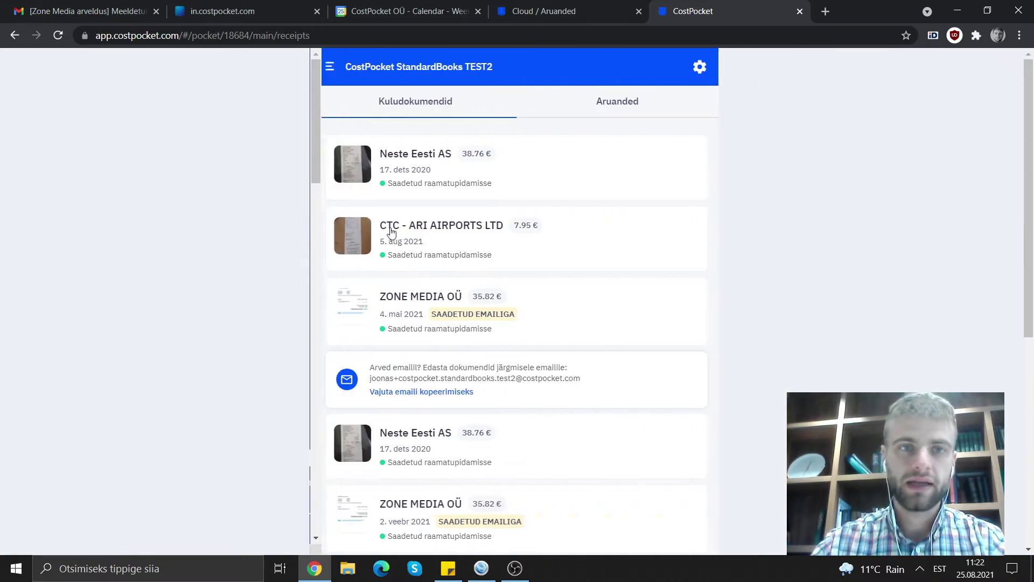
click(579, 105)
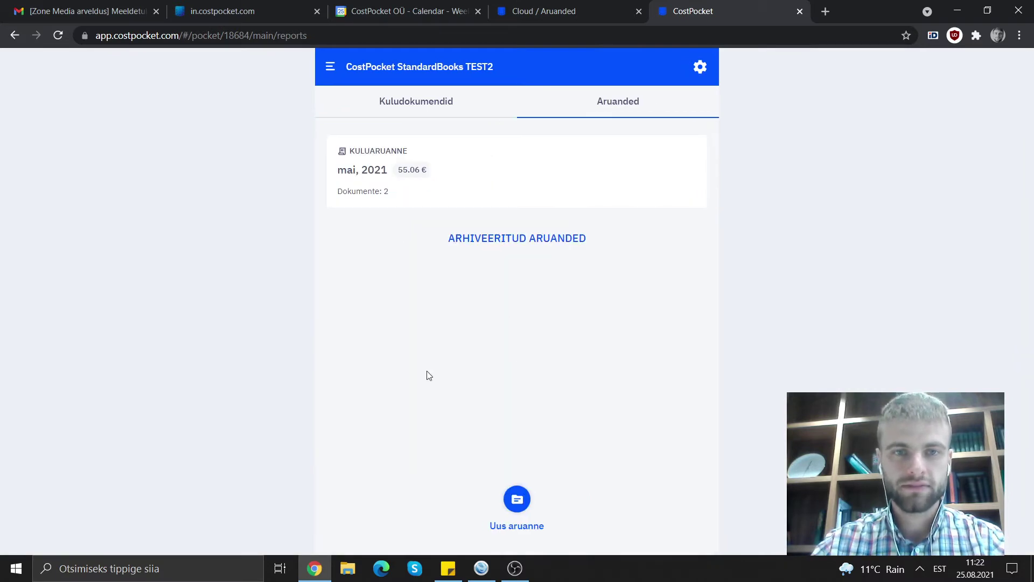
click(419, 103)
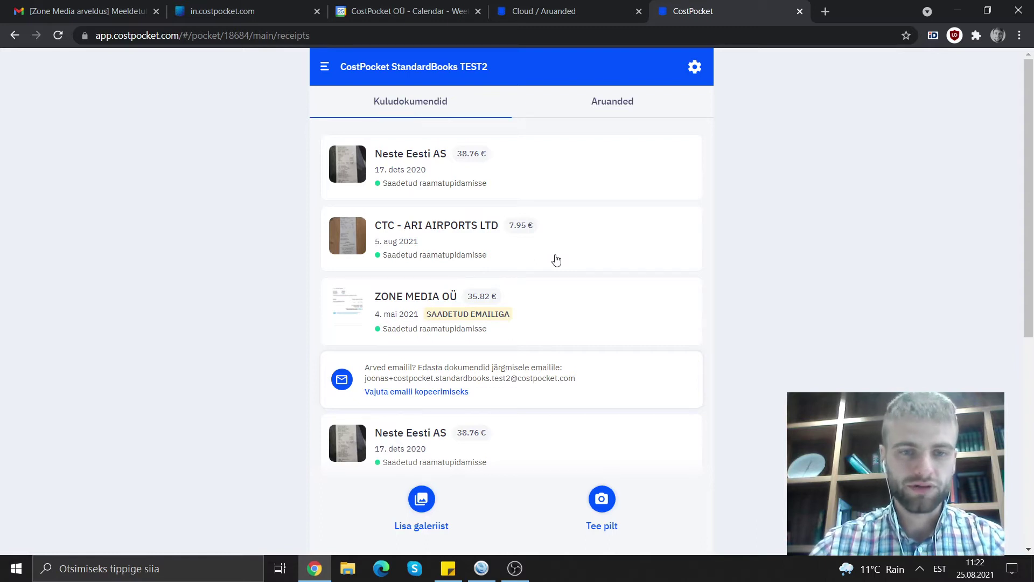
Add a new expense document from the receipt photo 22.jpg, previewing the image before uploading it.
click(422, 501)
click(155, 150)
right_click(155, 150)
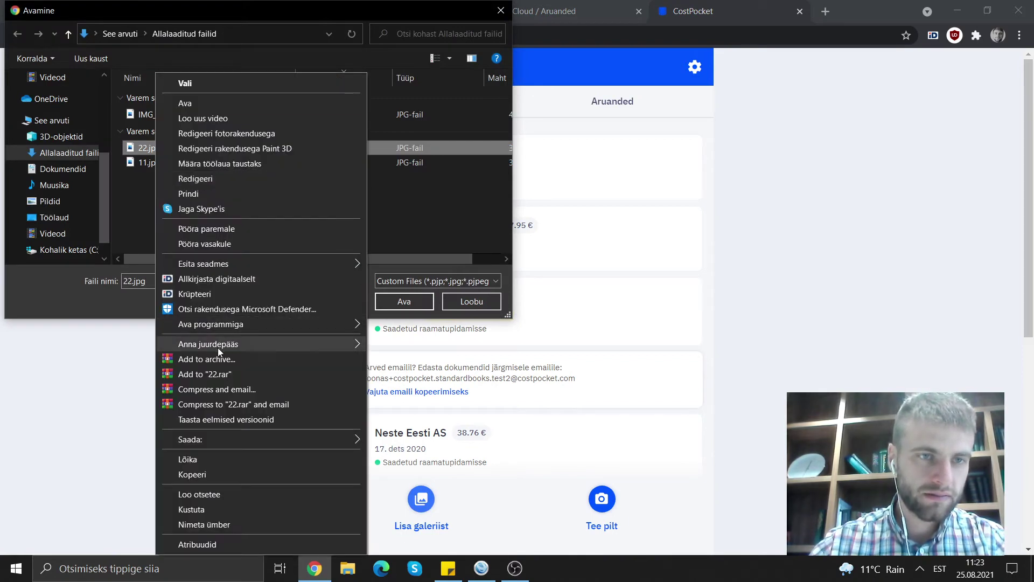
click(201, 101)
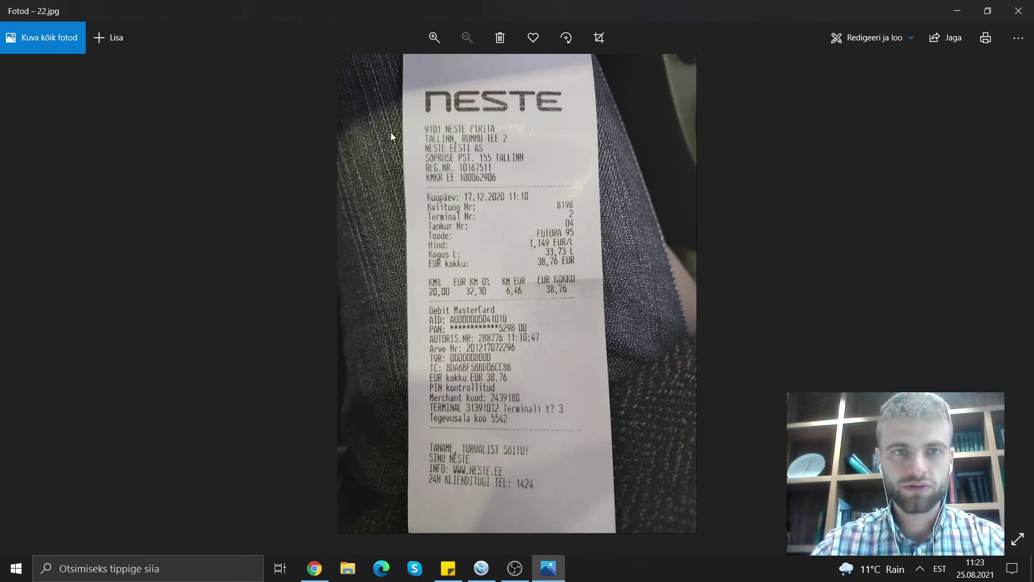
click(1018, 11)
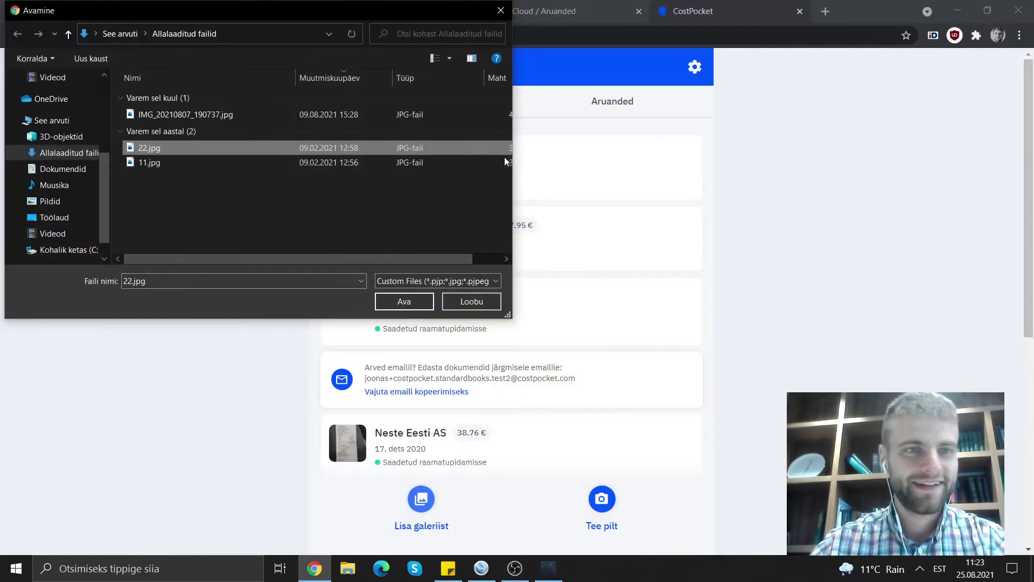
click(418, 300)
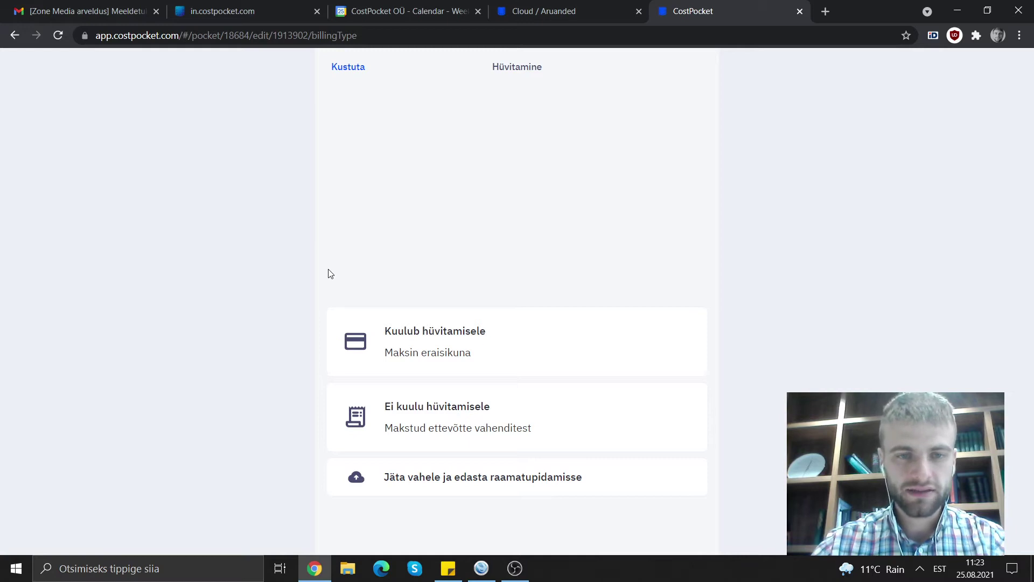
Classify the receipt as not reimbursable (Ei kuulu hüvitamisele), paid by Firma kaart, with the cost type Auto.
click(400, 421)
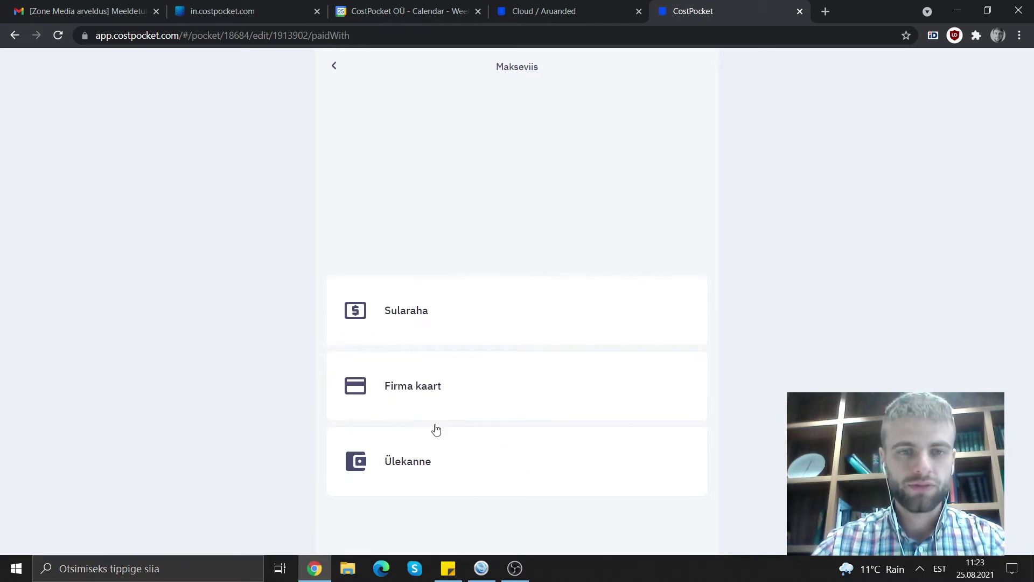
click(443, 386)
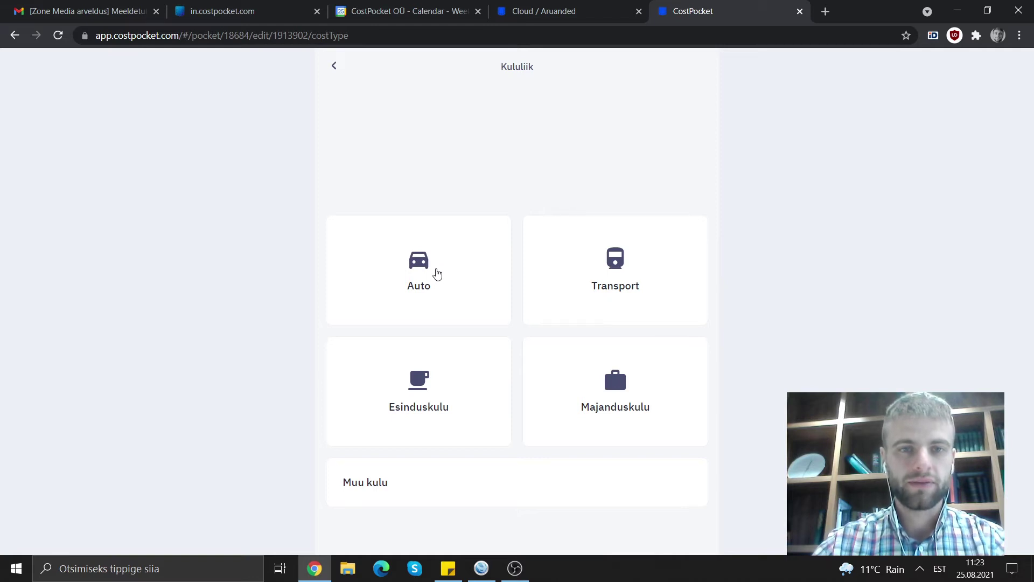
click(437, 275)
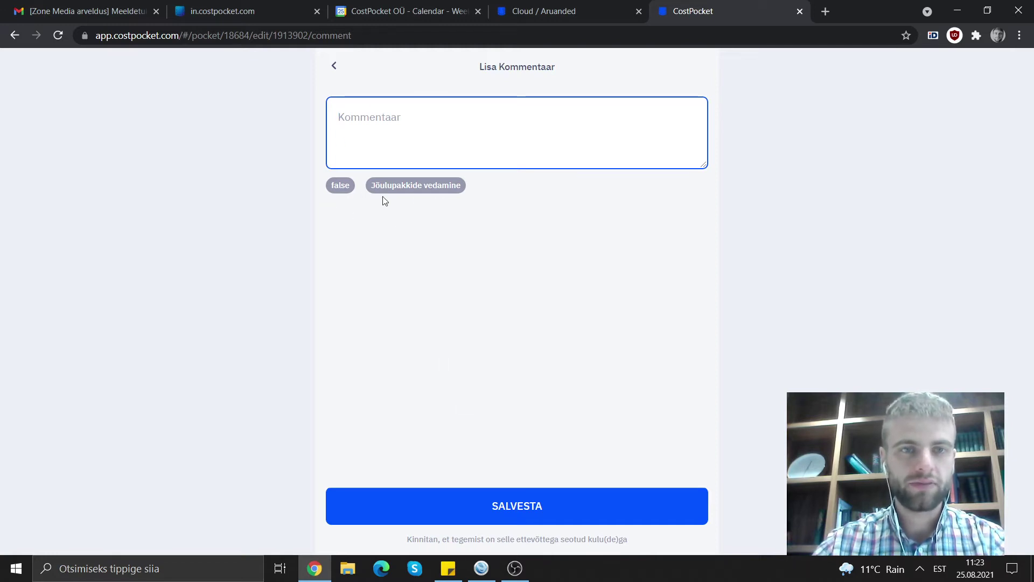
Save the suggested comment "Jõulupakkide vedamine" on the receipt and continue without adding it to a report.
click(406, 191)
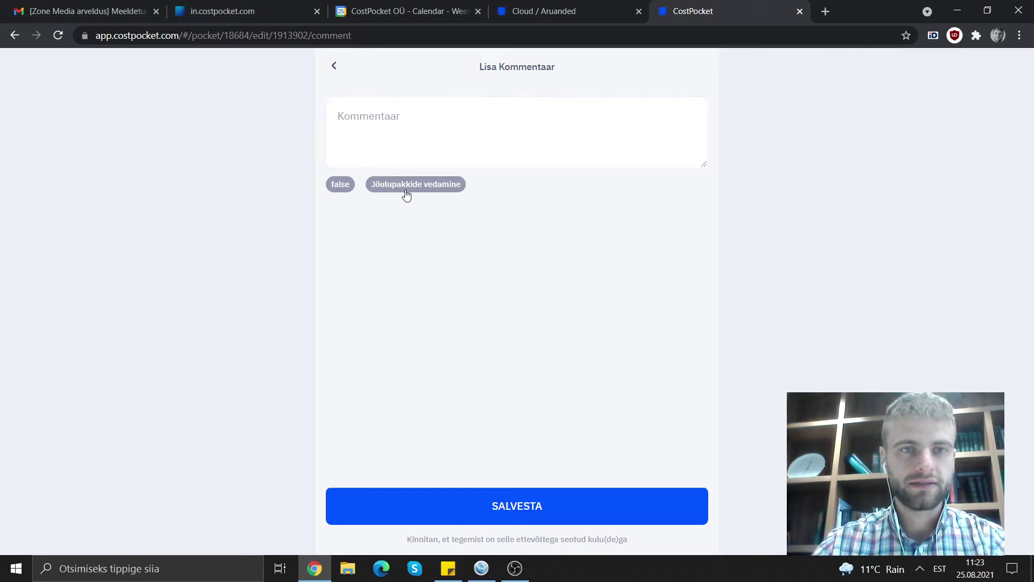
click(437, 115)
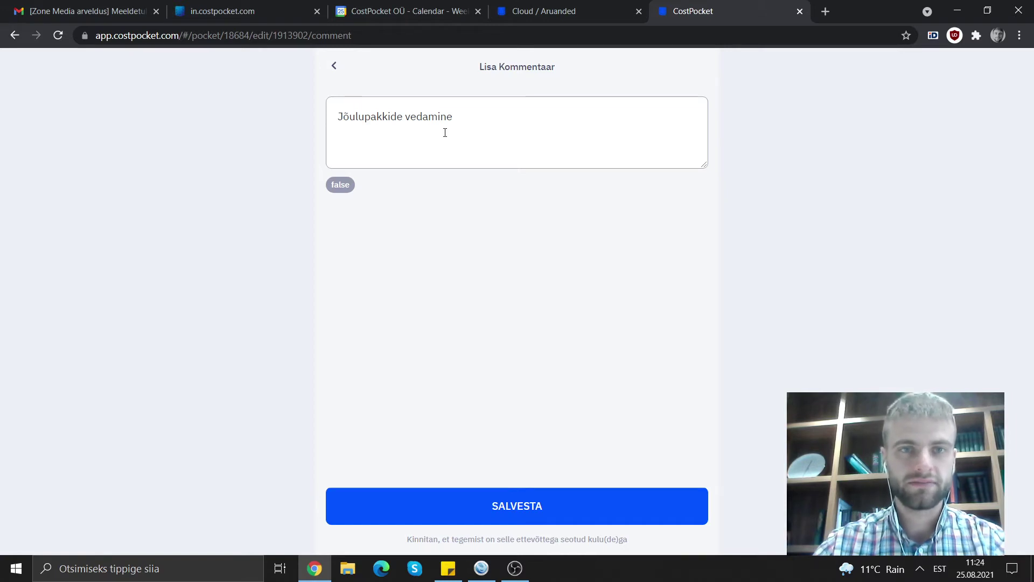
click(516, 517)
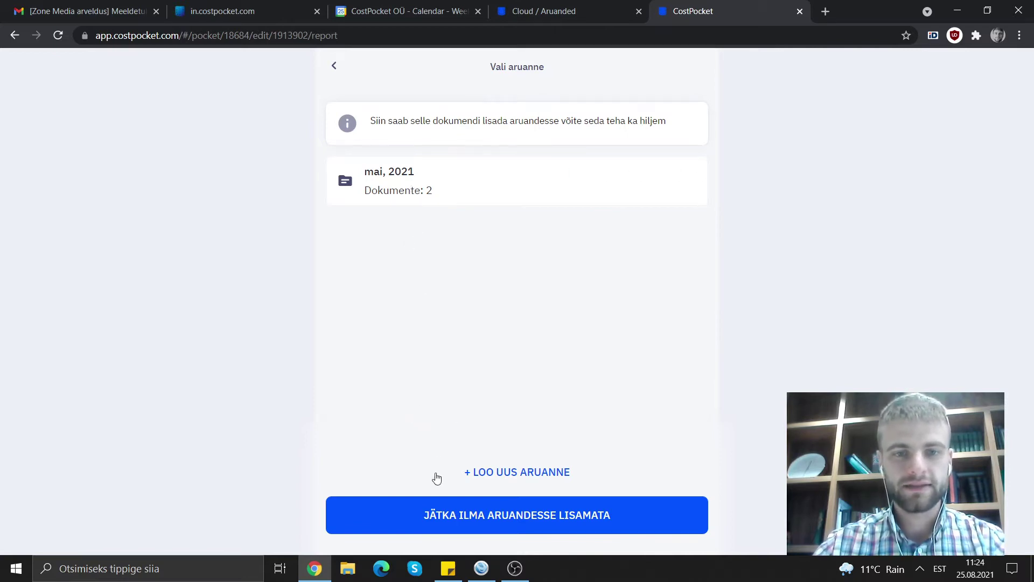
click(481, 524)
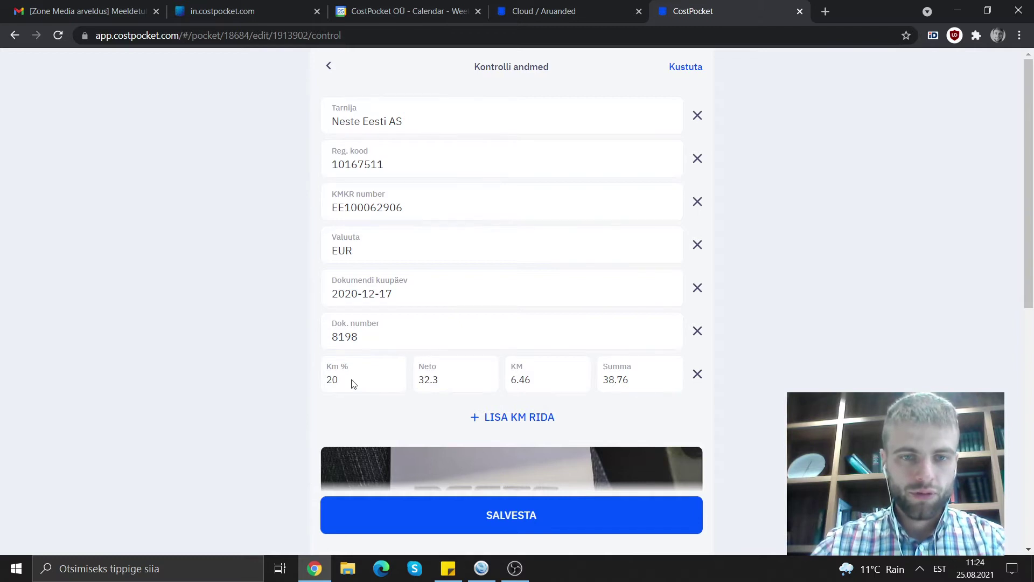
Review the receipt's extracted data against the photo, clear the currency (Valuuta) and set it to EUR.
scroll(351, 383, down, 7)
scroll(353, 384, up, 7)
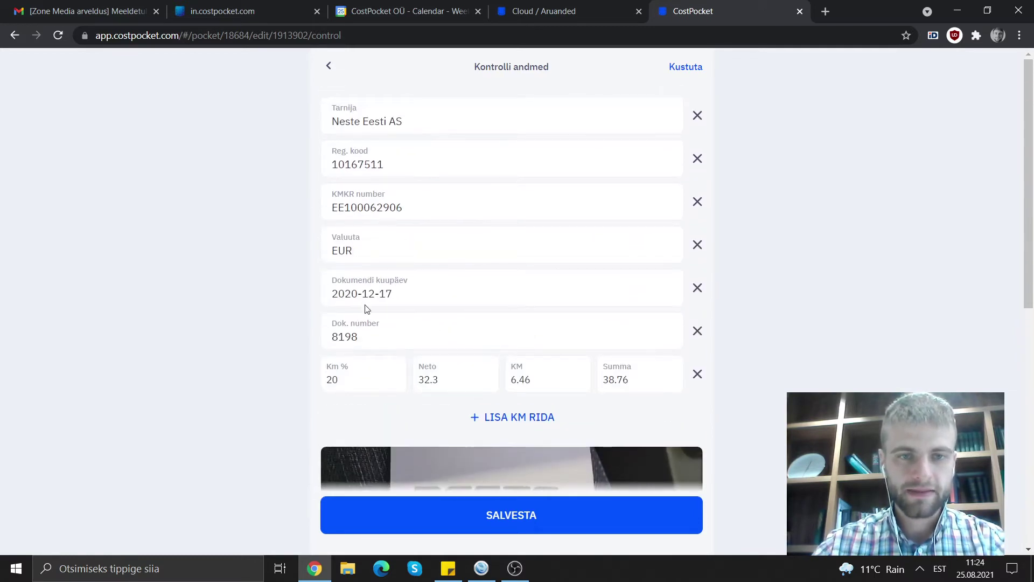
scroll(365, 384, down, 4)
scroll(365, 383, up, 3)
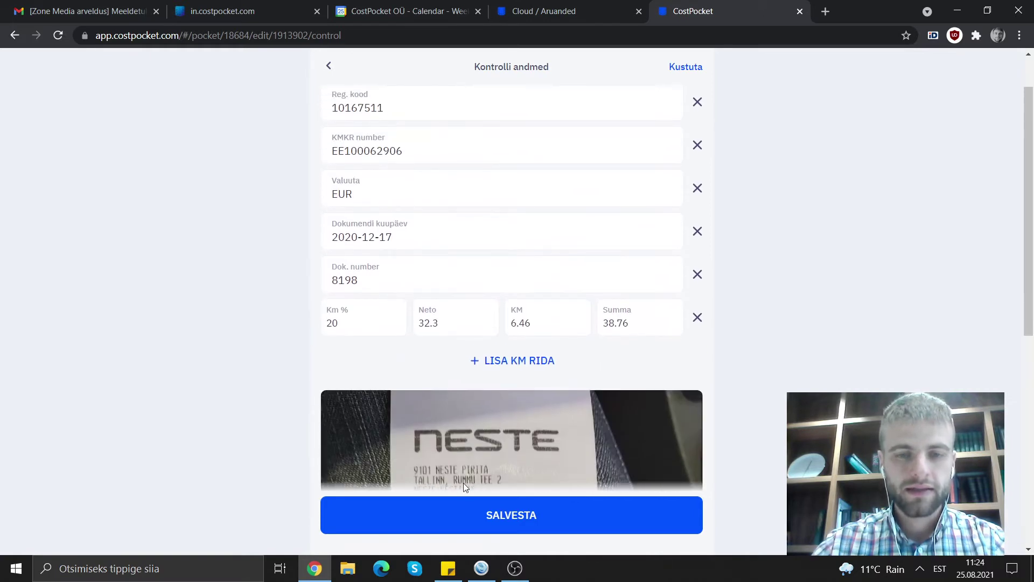
click(698, 189)
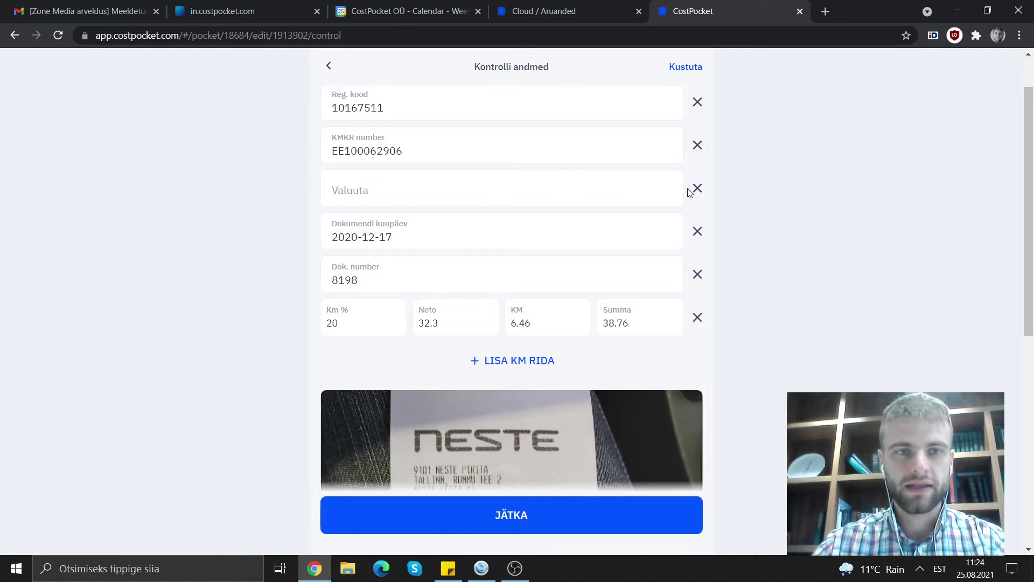
click(492, 520)
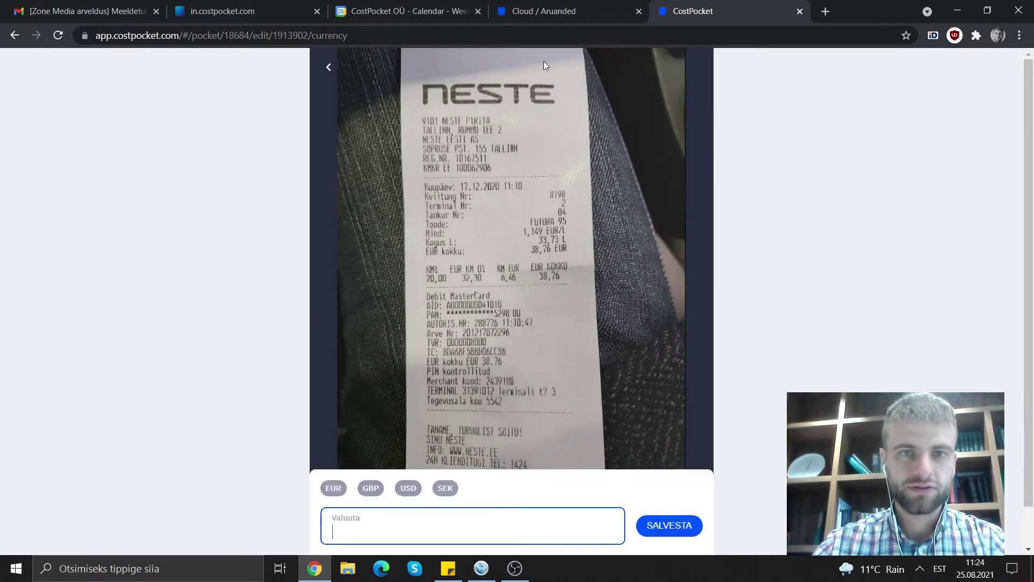
click(331, 496)
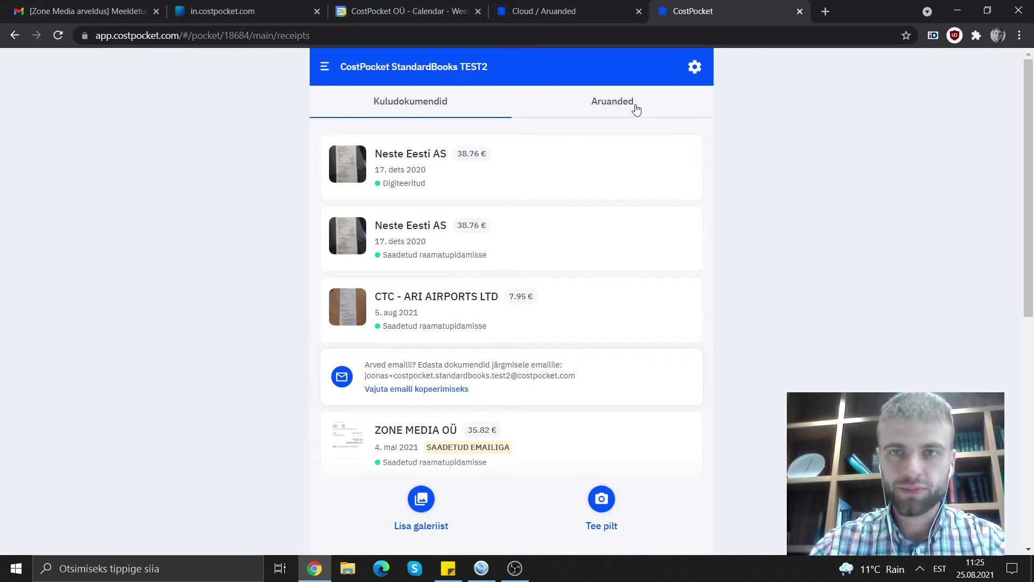
Copy the organisation's invoice e-mail address from the CostPocket settings and address a forward of the Zone Media invoice reminder in Gmail to it.
click(694, 68)
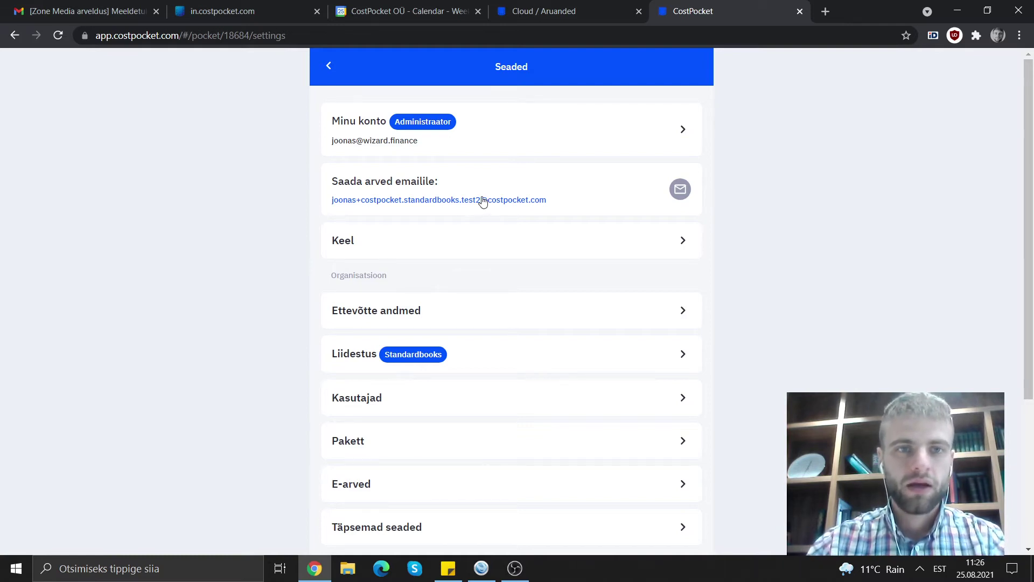
click(501, 197)
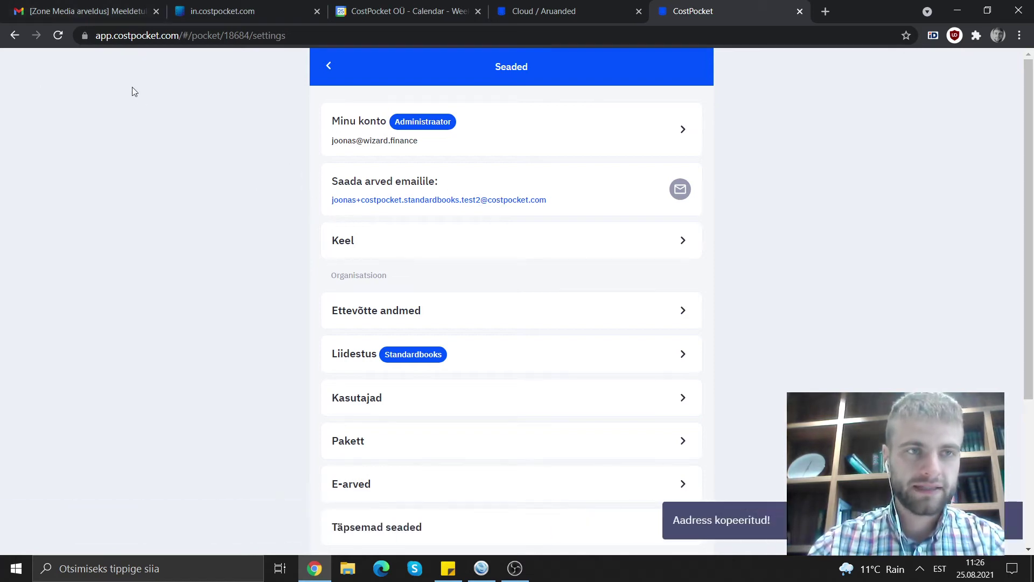
click(88, 6)
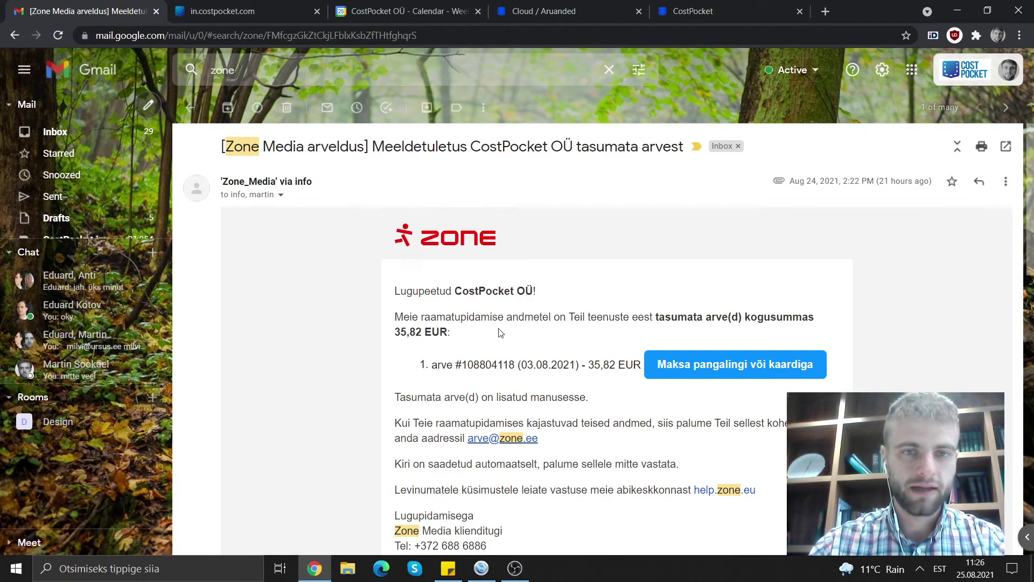
click(1015, 180)
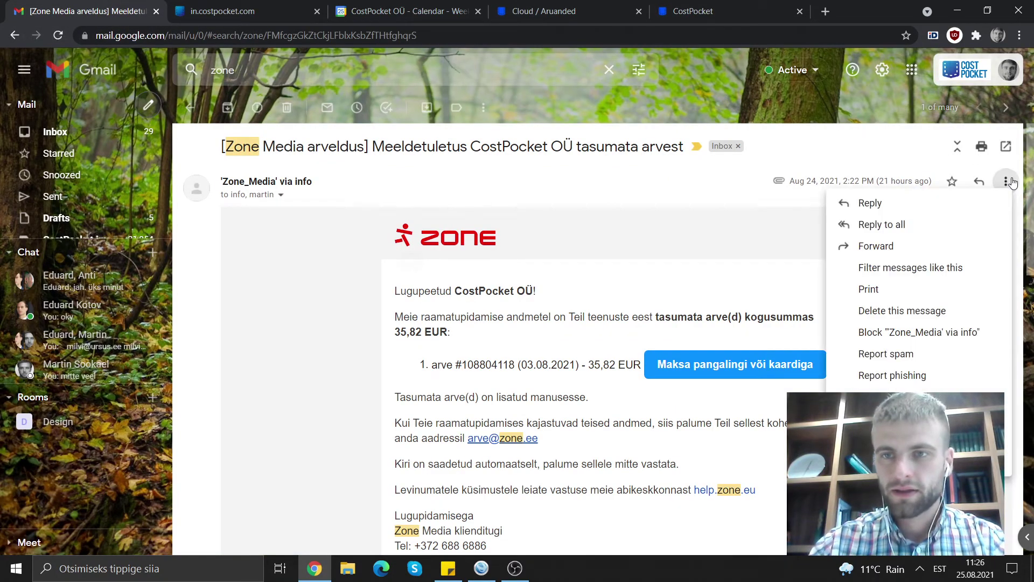
click(899, 249)
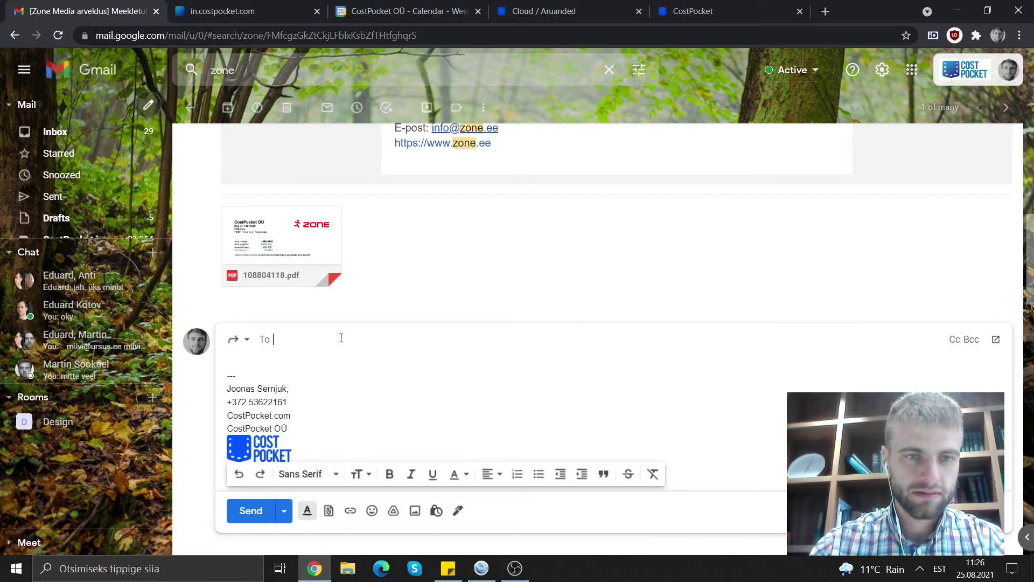
key(ctrl+v)
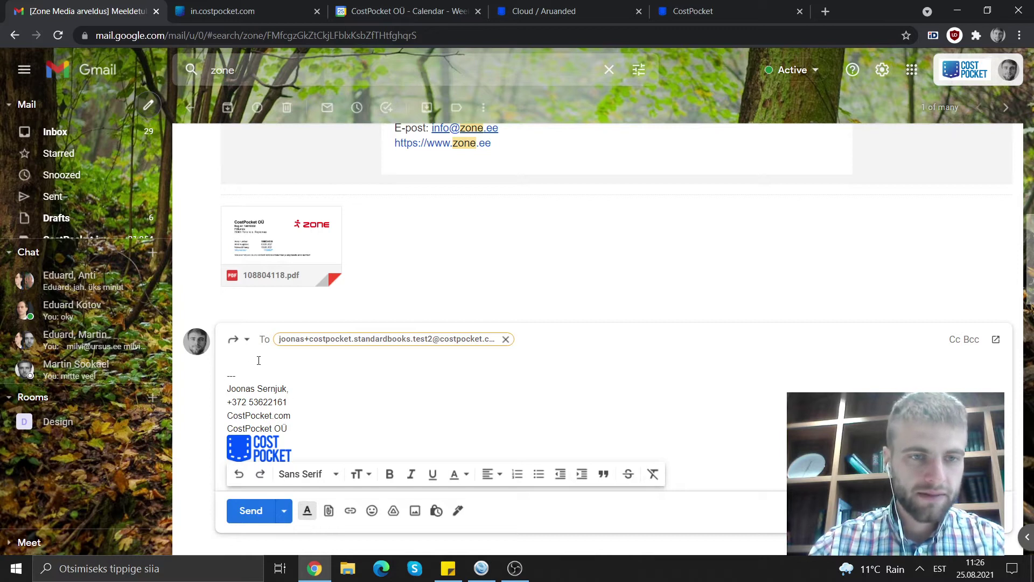
Remove the prefix "Fwd: [Zone Media arveldus]" from the forwarded e-mail's subject, leaving "Meeldetuletus CostPocket OÜ tasumata arvest".
click(241, 339)
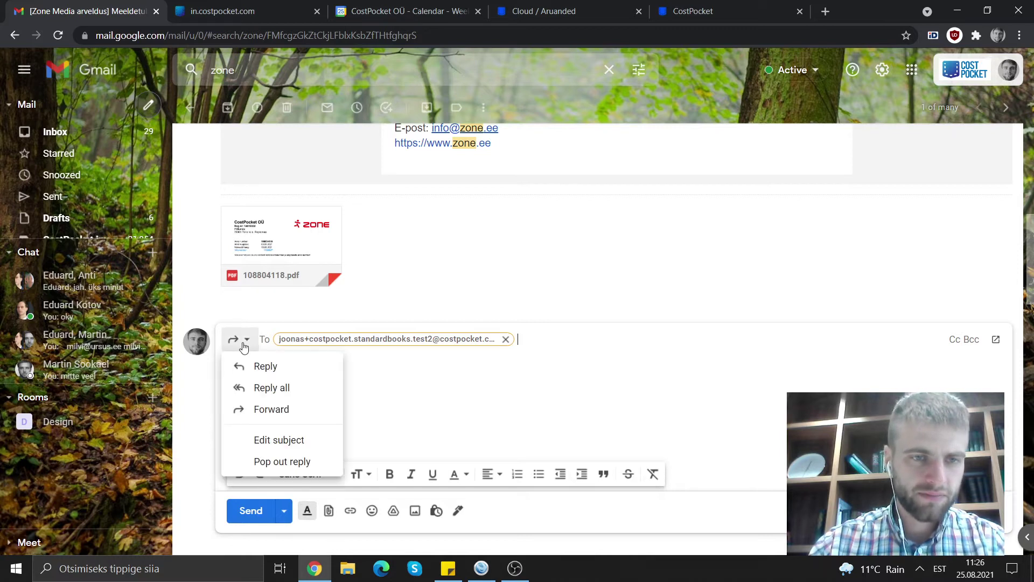
click(287, 442)
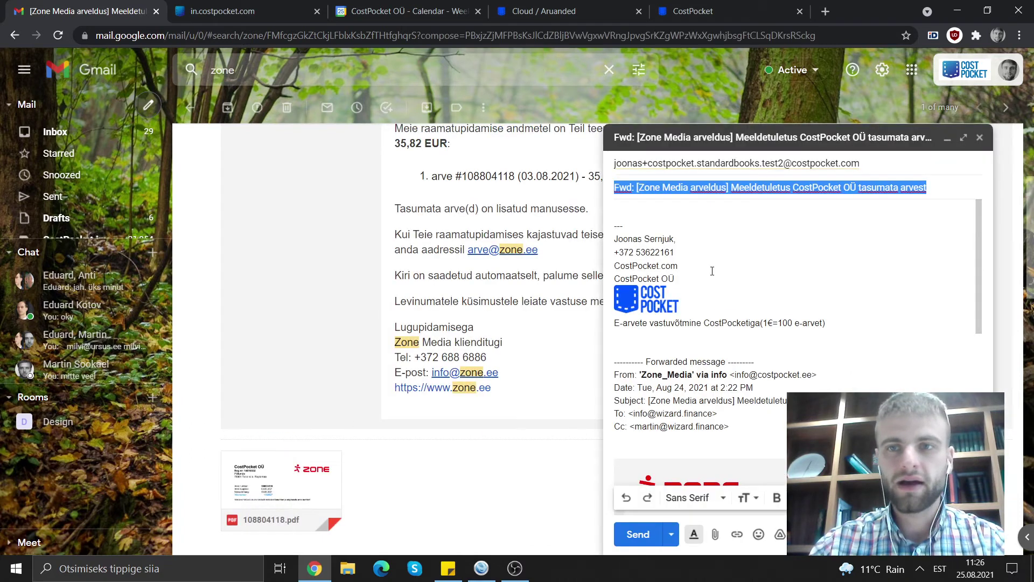
click(946, 185)
drag(939, 187, 613, 193)
click(734, 184)
key(BackSpace)
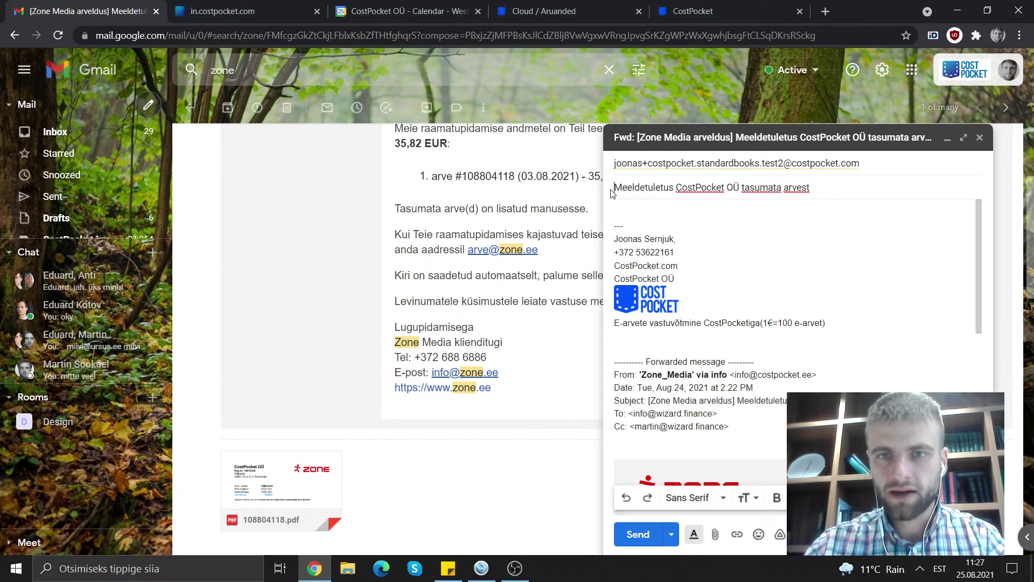
Change the ending of the forwarded e-mail's subject so it reads "Meeldetuletus CostPocket OÜ tasutud", and send the message.
click(836, 185)
key(BackSpace)
key(BackSpace)
key(BackSpace)
key(BackSpace)
key(BackSpace)
key(BackSpace)
key(BackSpace)
key(BackSpace)
key(BackSpace)
key(BackSpace)
key(BackSpace)
text(tud)
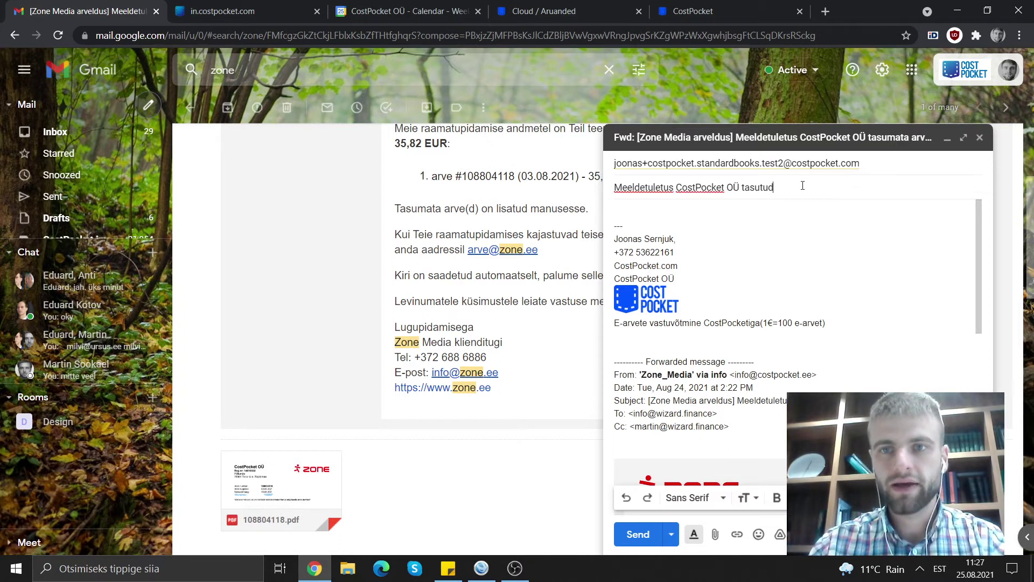
click(637, 535)
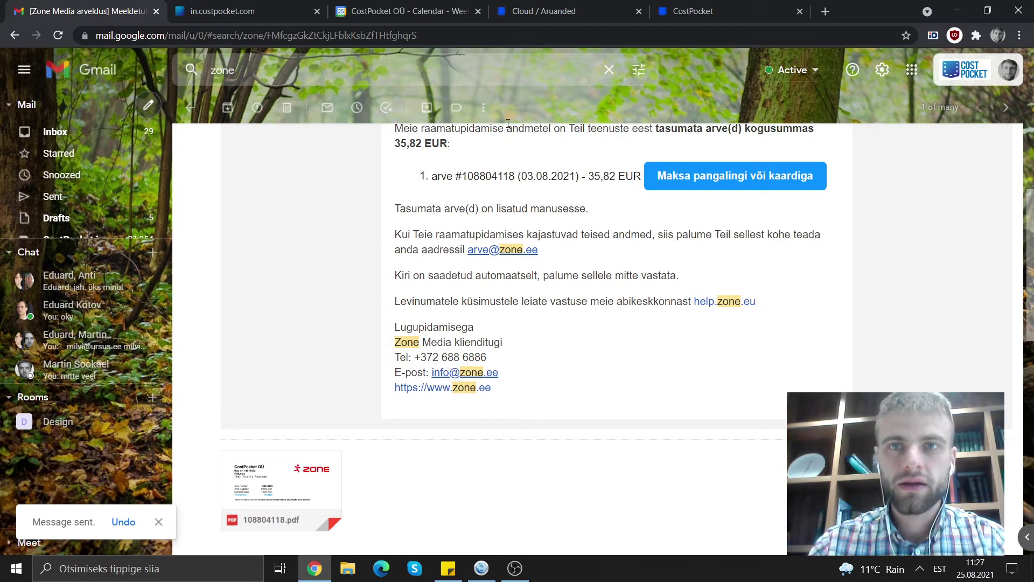
Return to the expense document list (Kuludokumendid) in CostPocket and reload it to check for the e-mailed Zone Media invoice.
click(695, 6)
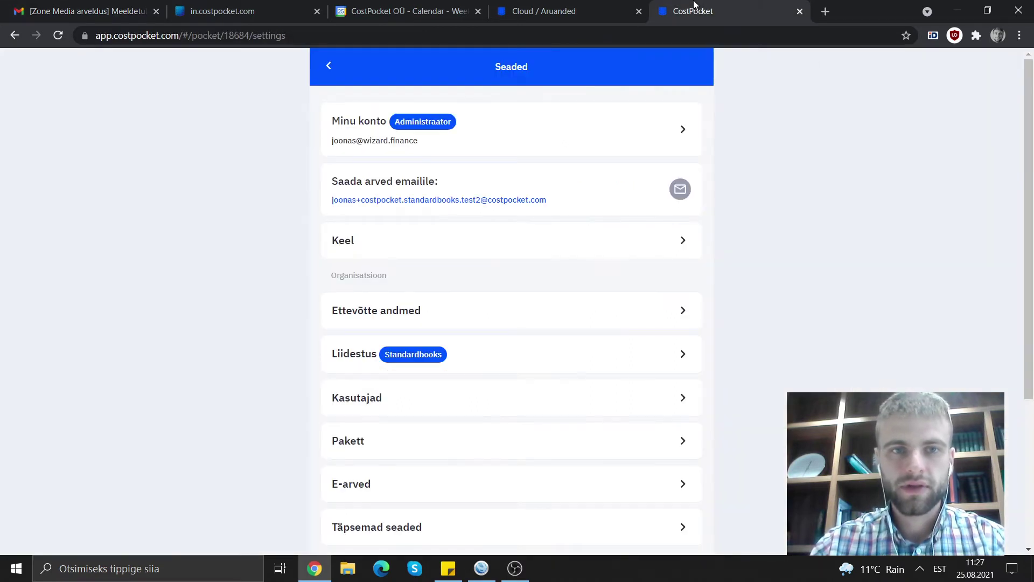
click(329, 67)
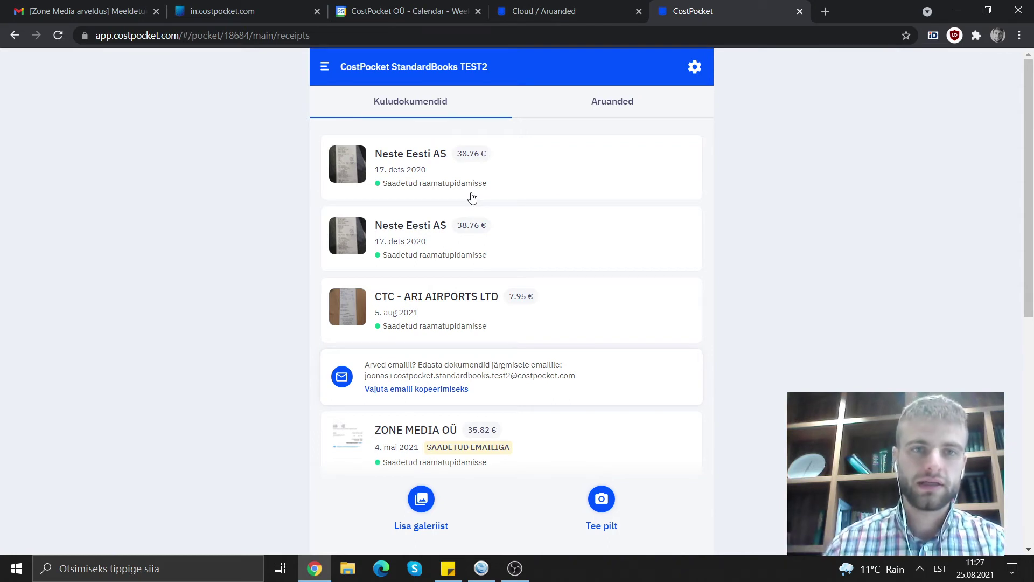
key(F5)
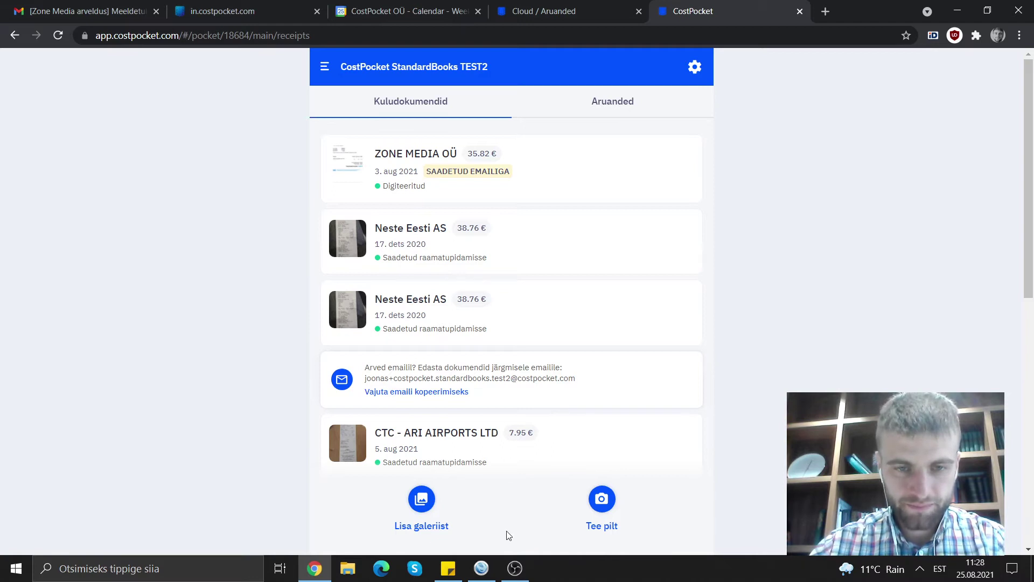
Switch to Standard Books, choose the Ostuarved module and browse its Tarnija e-arved register to the newest entries.
click(483, 569)
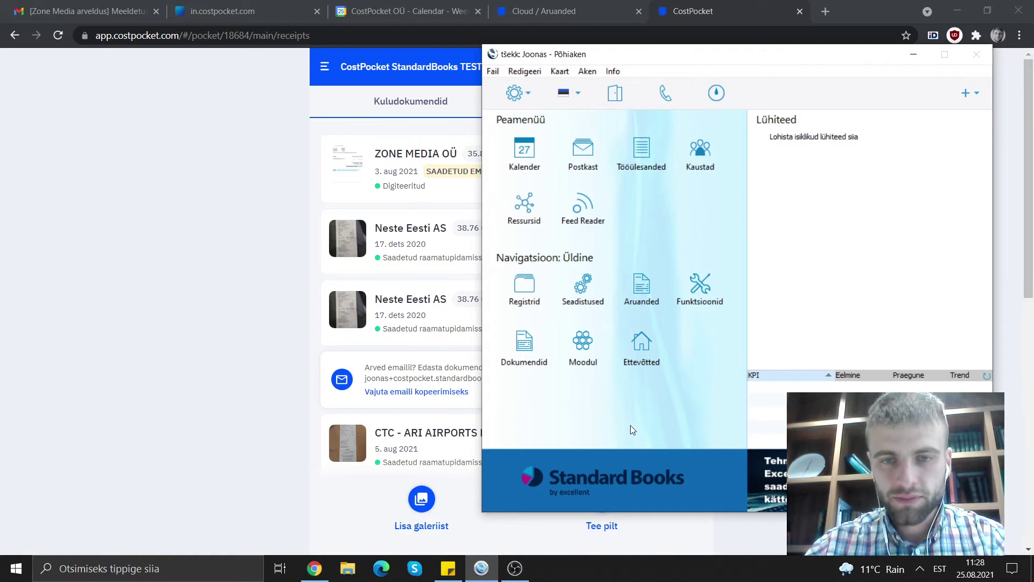
click(590, 360)
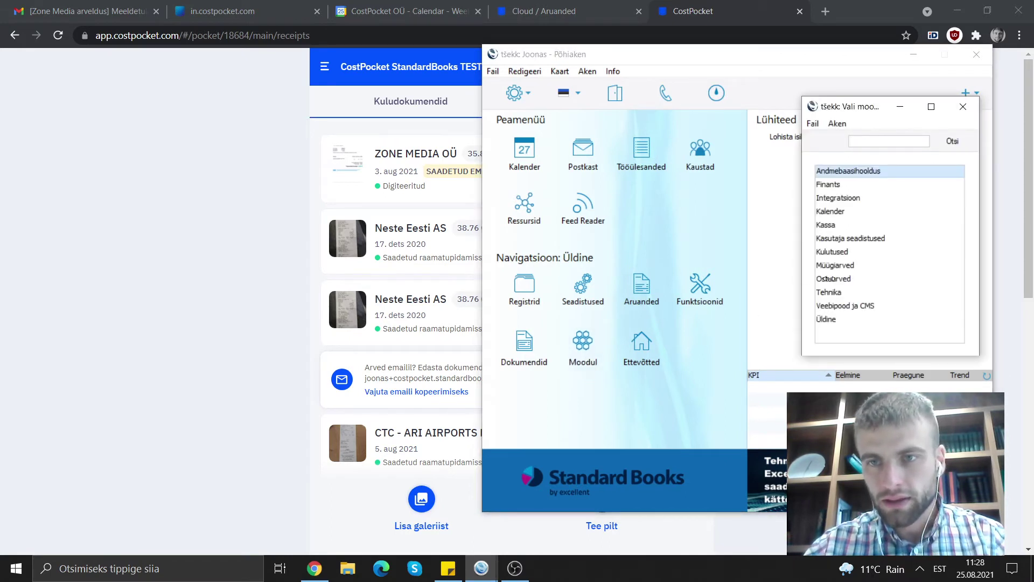
double_click(829, 280)
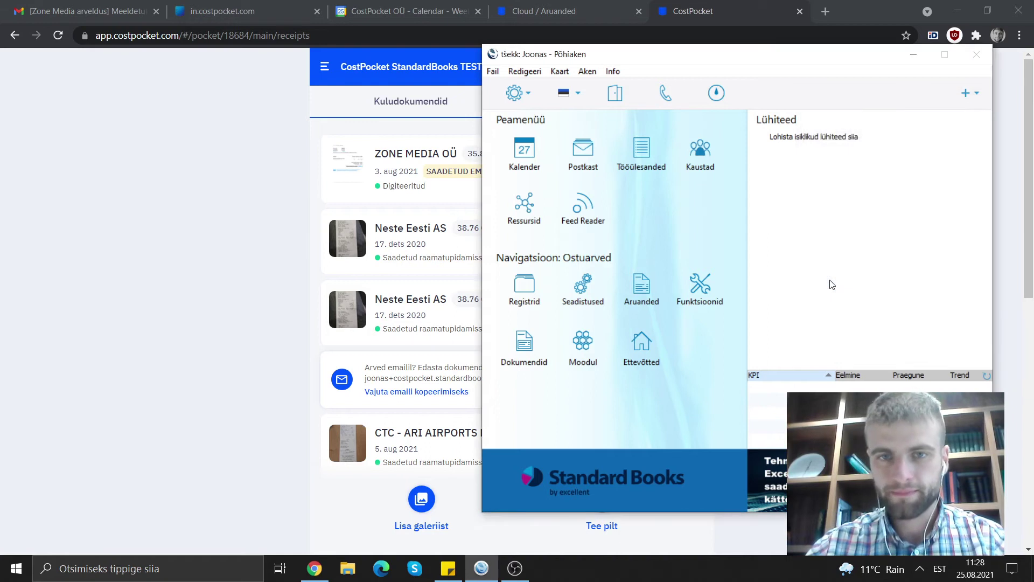
click(526, 294)
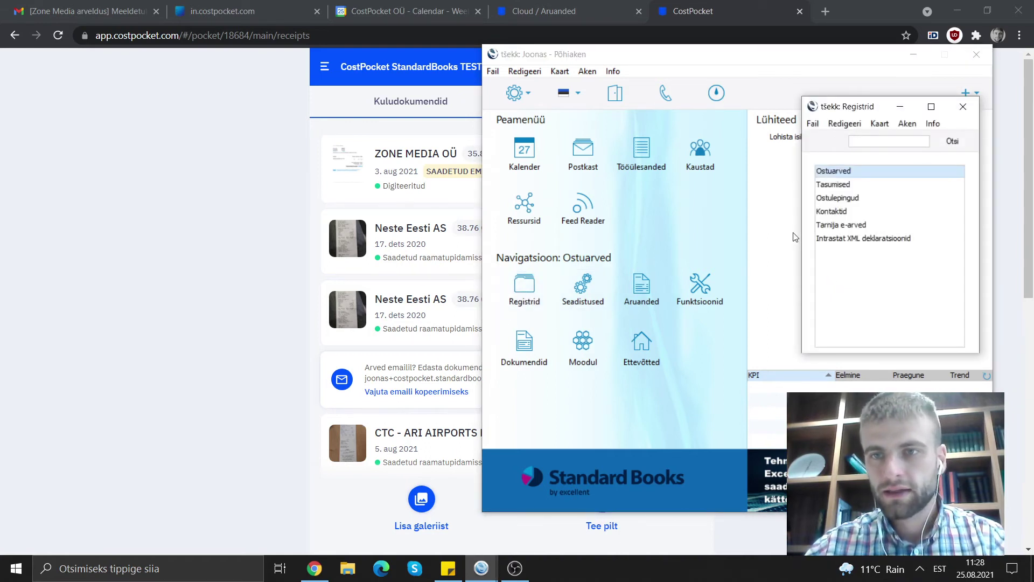
double_click(835, 225)
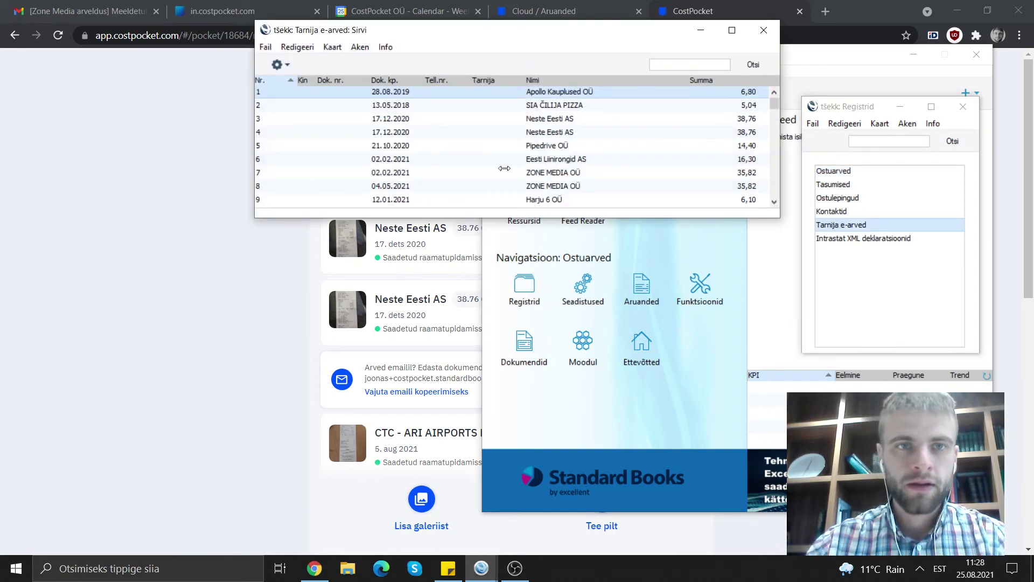
scroll(452, 164, down, 1)
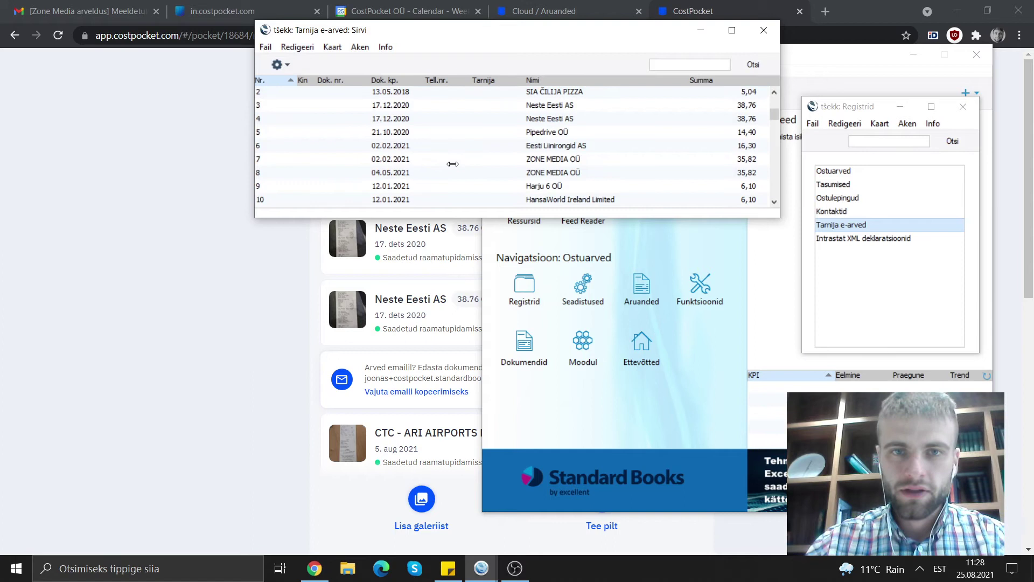
scroll(418, 181, down, 7)
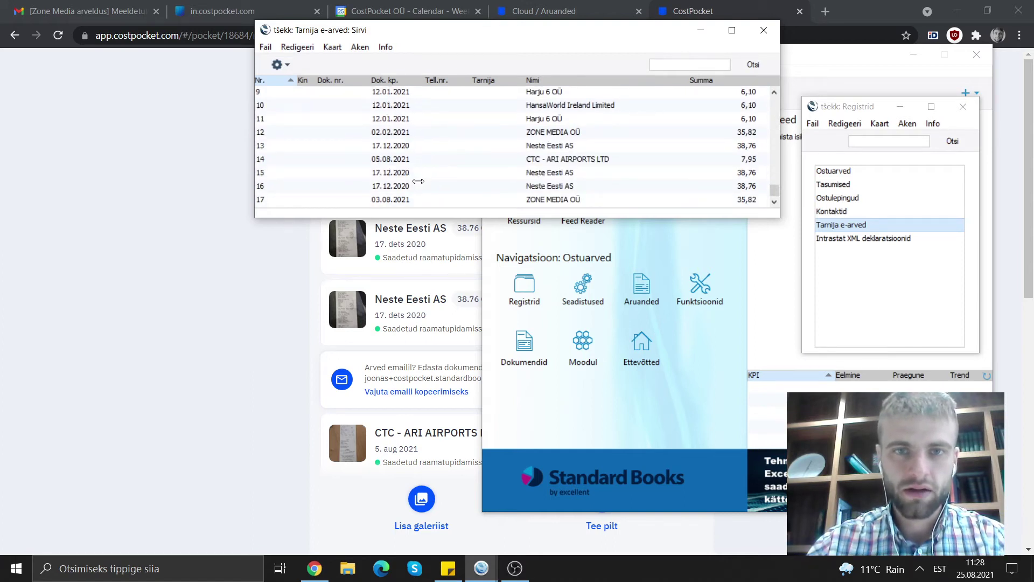
Open the Neste Eesti AS supplier e-invoice, entry 16, and read the full description in its first row.
double_click(377, 186)
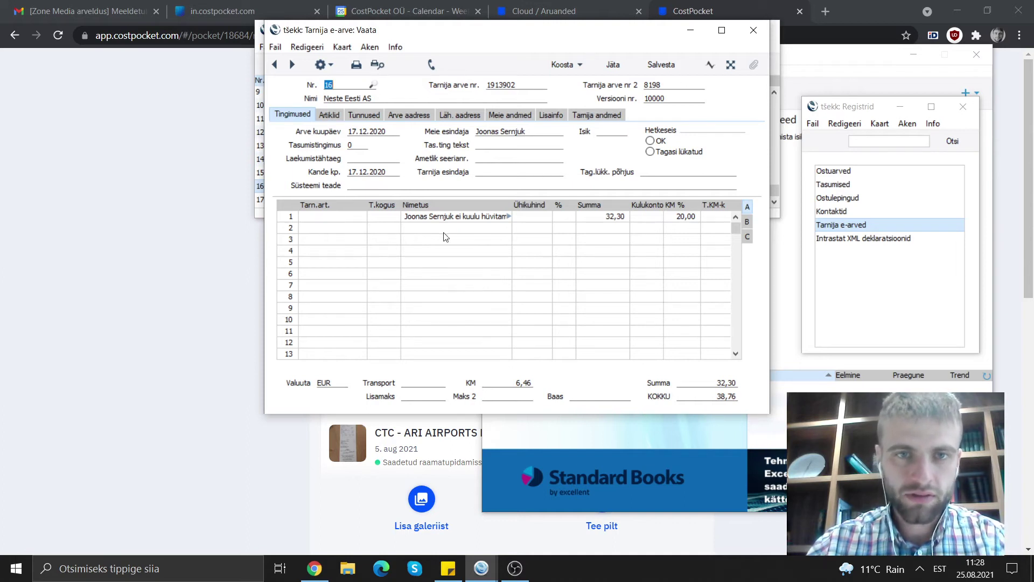
click(511, 216)
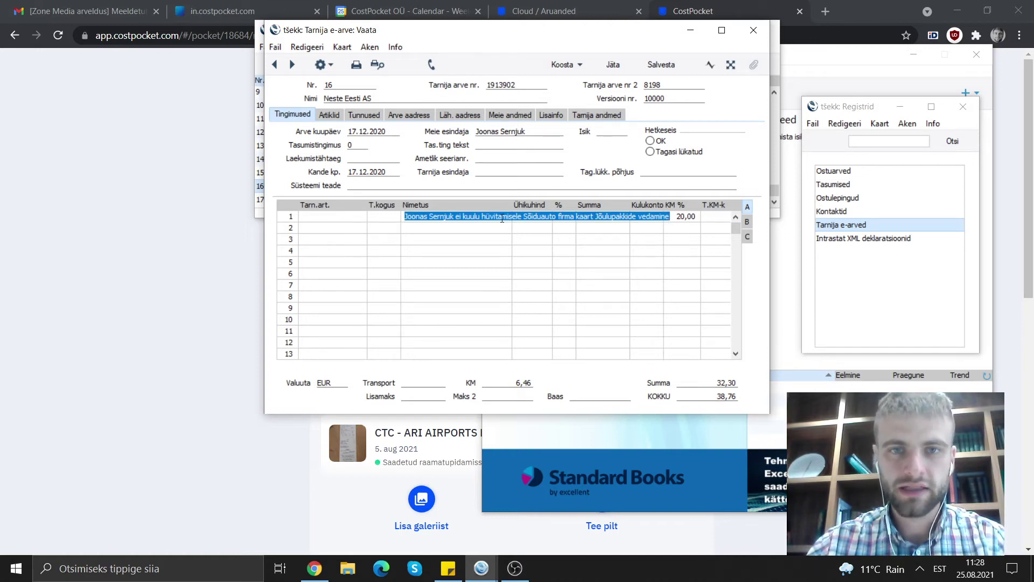
click(494, 260)
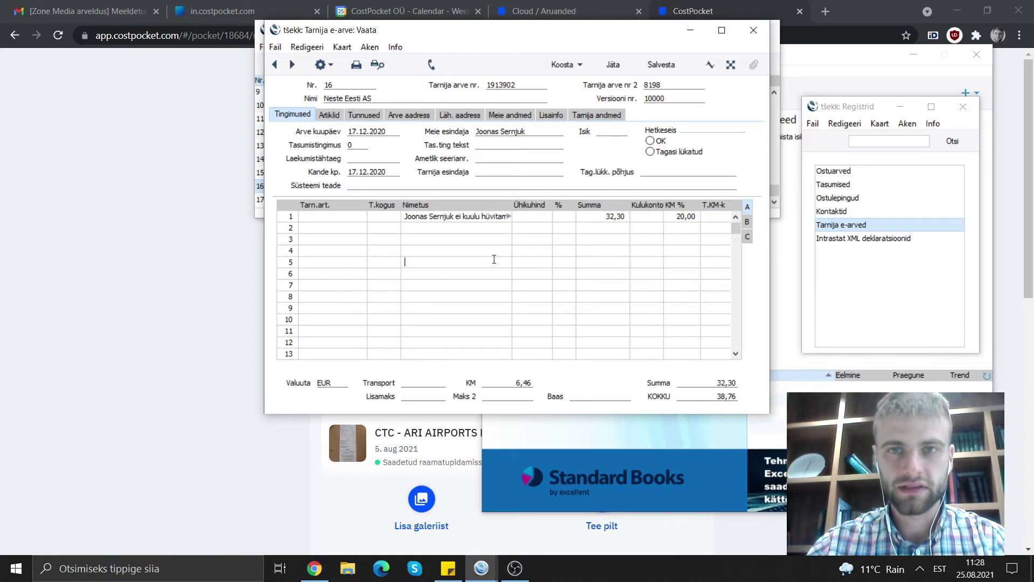
View the receipt PDF attached to the Neste Eesti AS e-invoice, then close the PDF, the attachment list and the invoice.
click(754, 66)
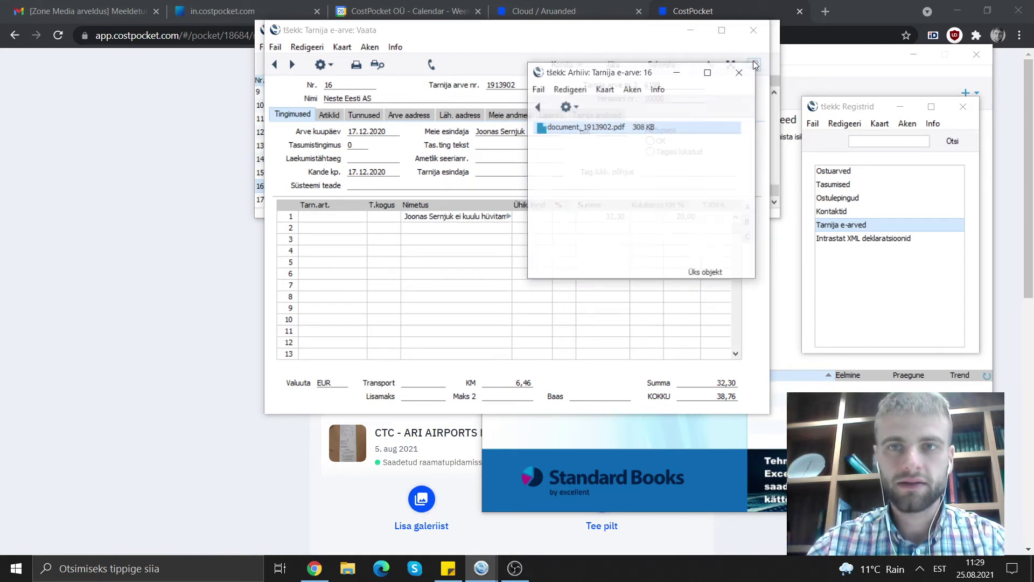
double_click(614, 134)
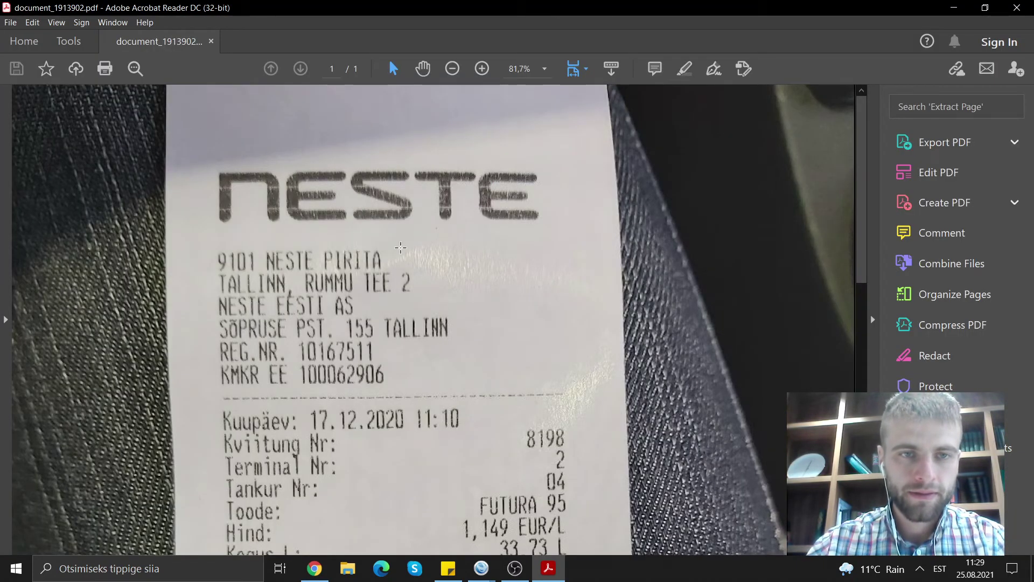
scroll(401, 249, down, 3)
scroll(400, 248, down, 9)
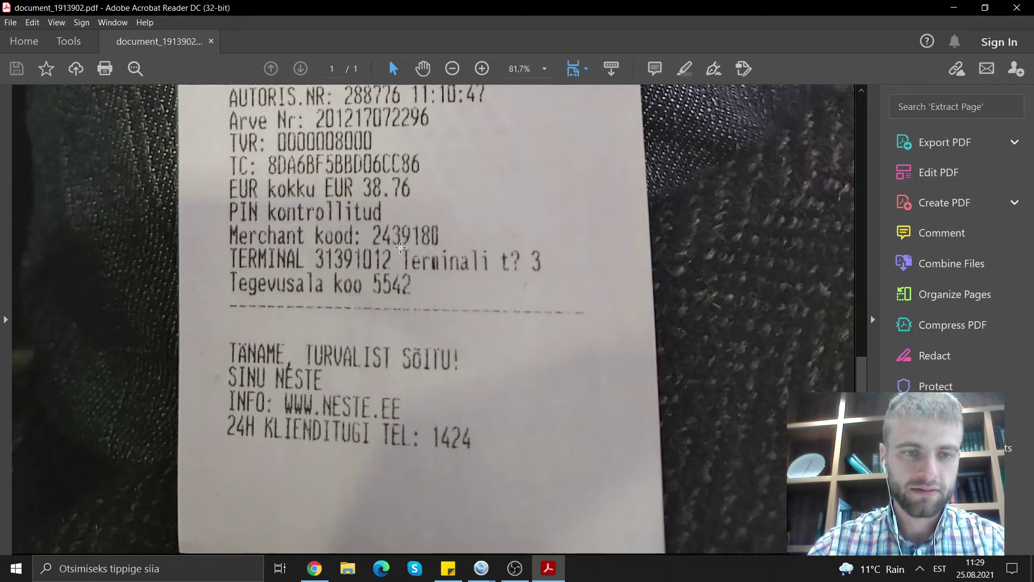
scroll(401, 248, up, 12)
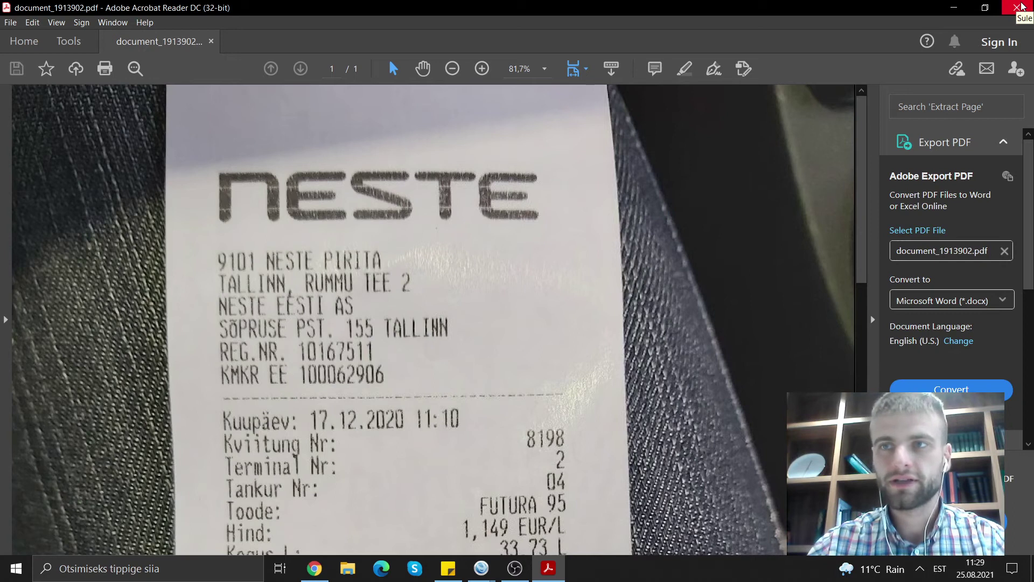
click(1022, 6)
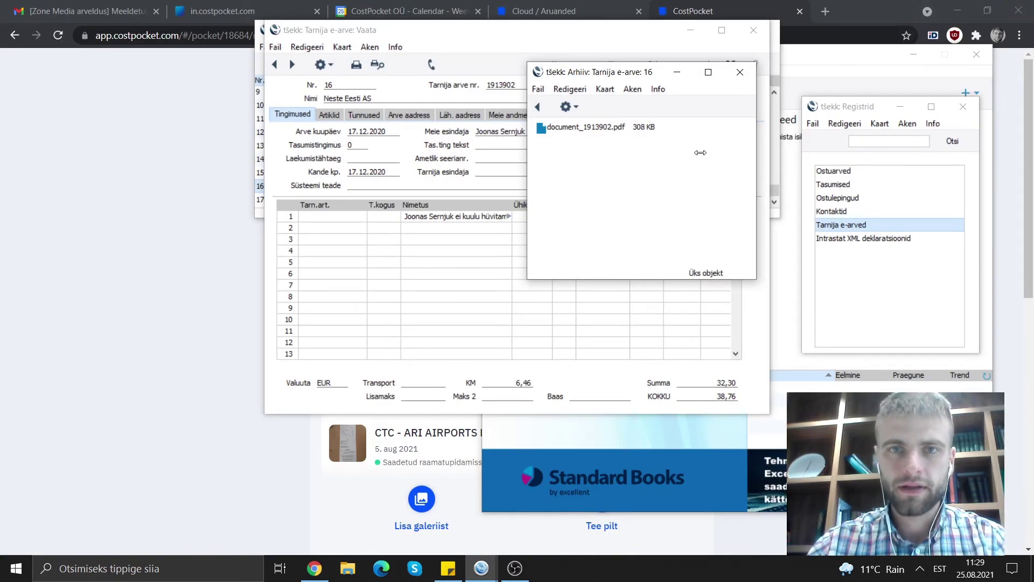
click(740, 72)
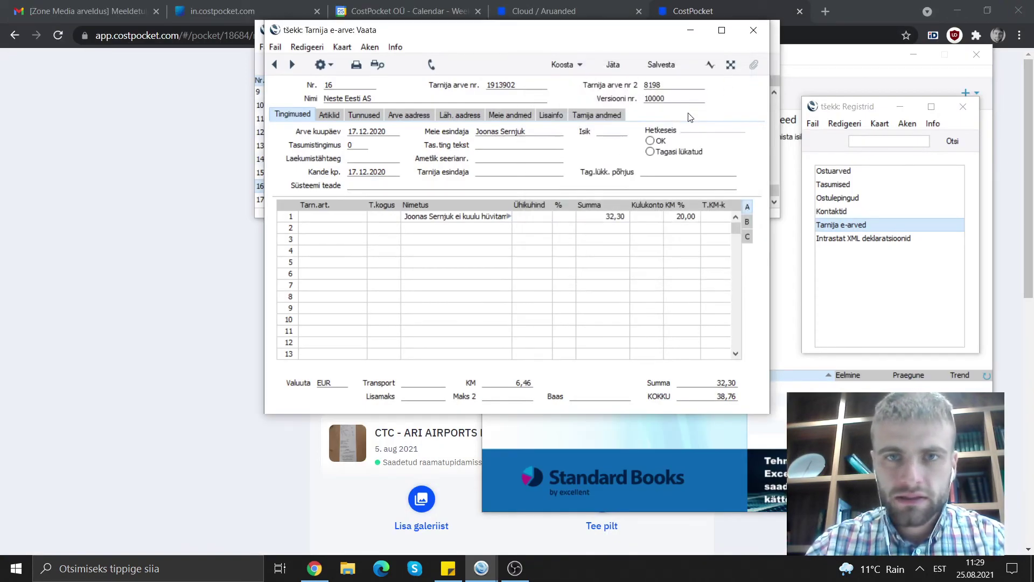
click(754, 30)
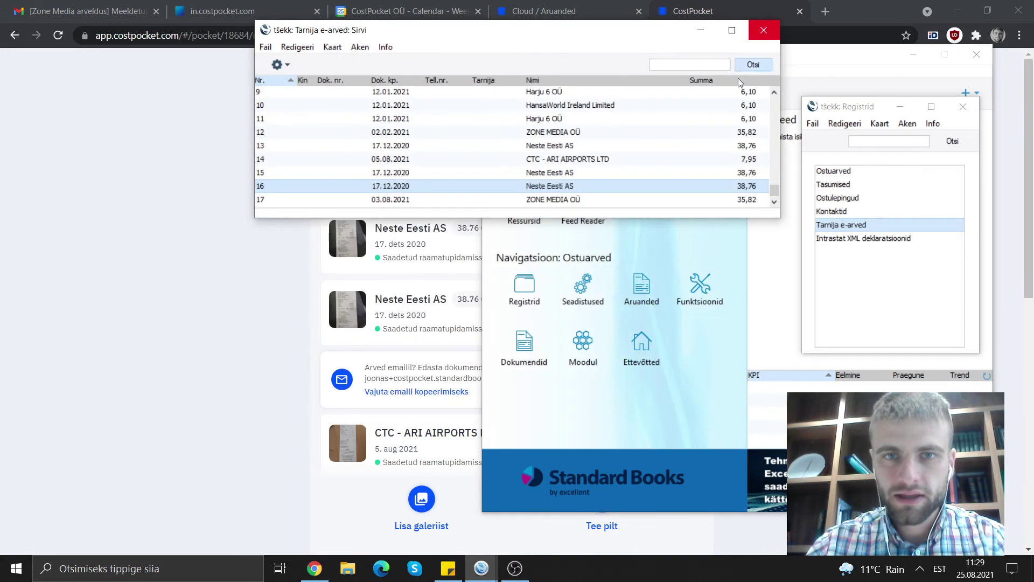
Open the ZONE MEDIA OÜ supplier e-invoice dated 03.08.2021 and read the full description in its first row.
double_click(555, 203)
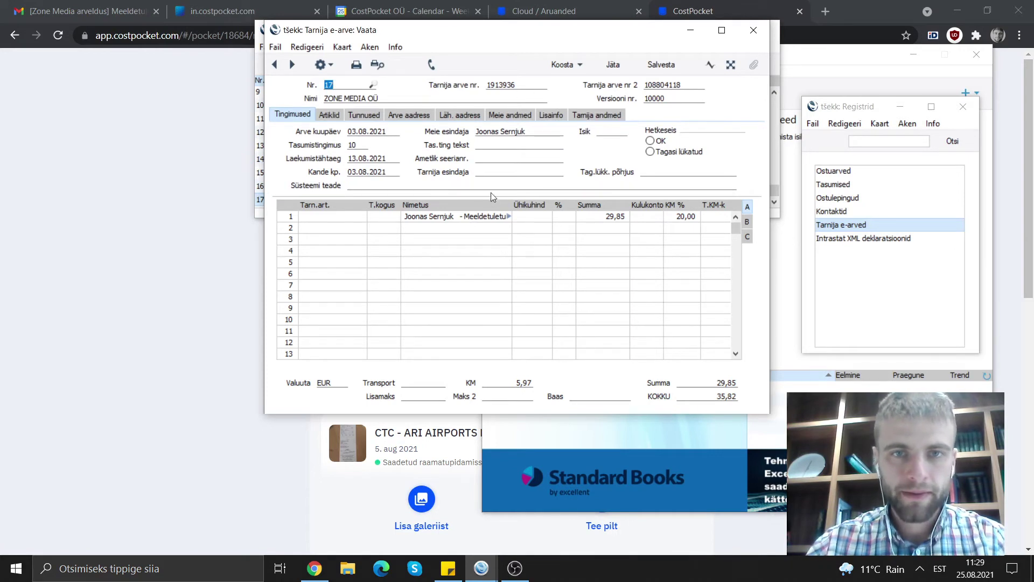
click(509, 218)
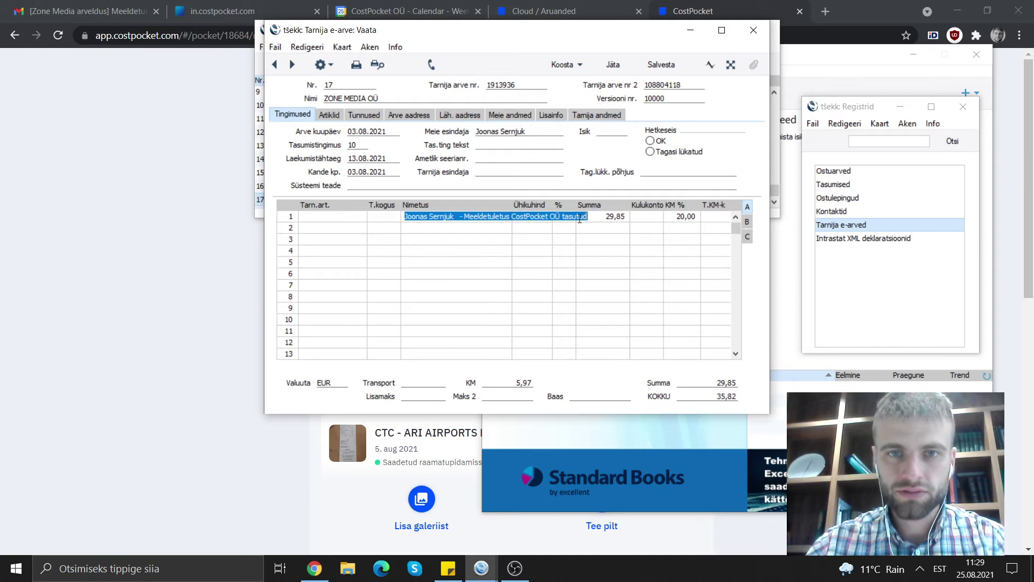
click(579, 241)
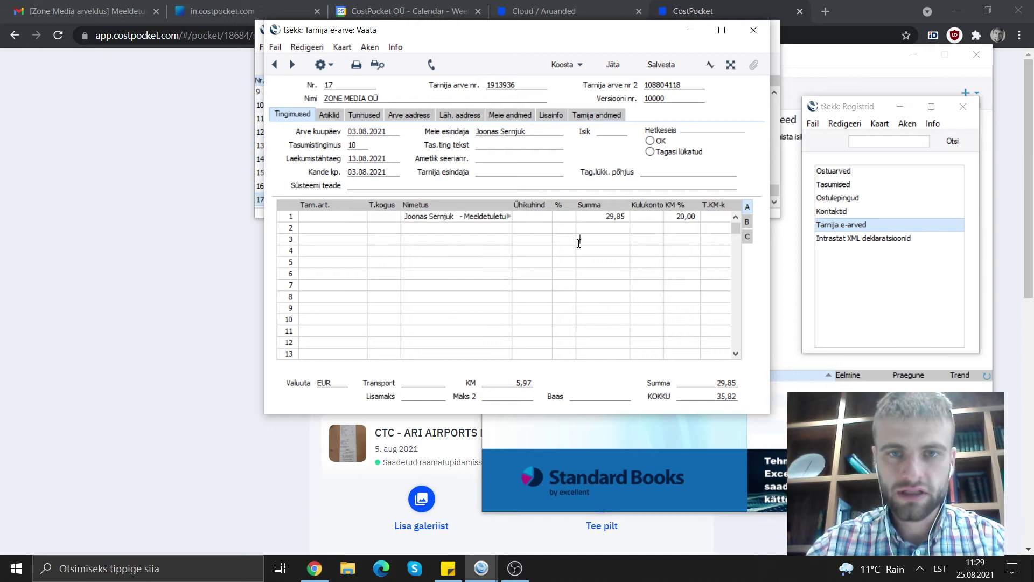
View the invoice PDF attached to the ZONE MEDIA OÜ e-invoice, then close the PDF, the attachment list and the invoice.
click(754, 65)
double_click(610, 131)
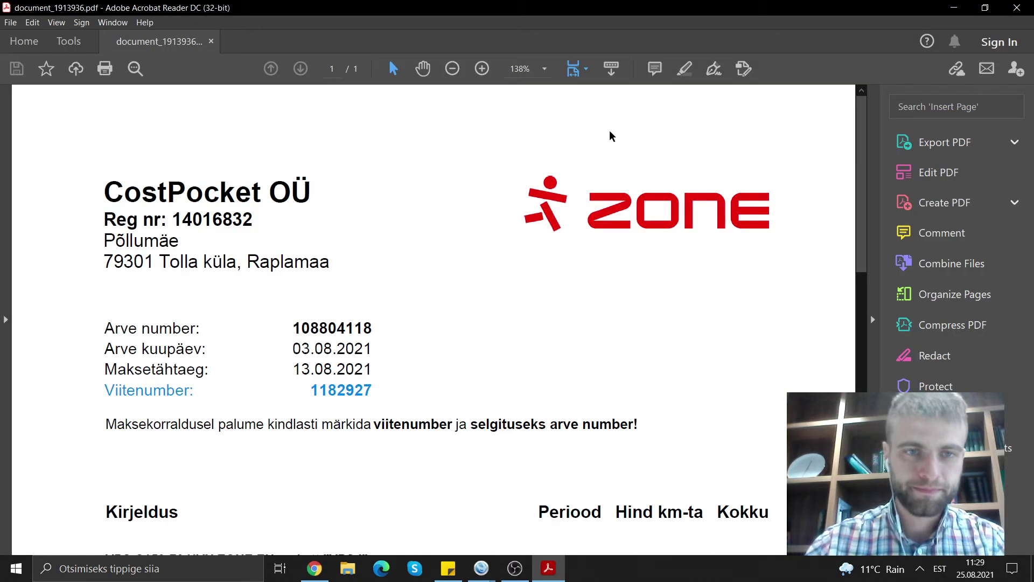
scroll(463, 323, down, 8)
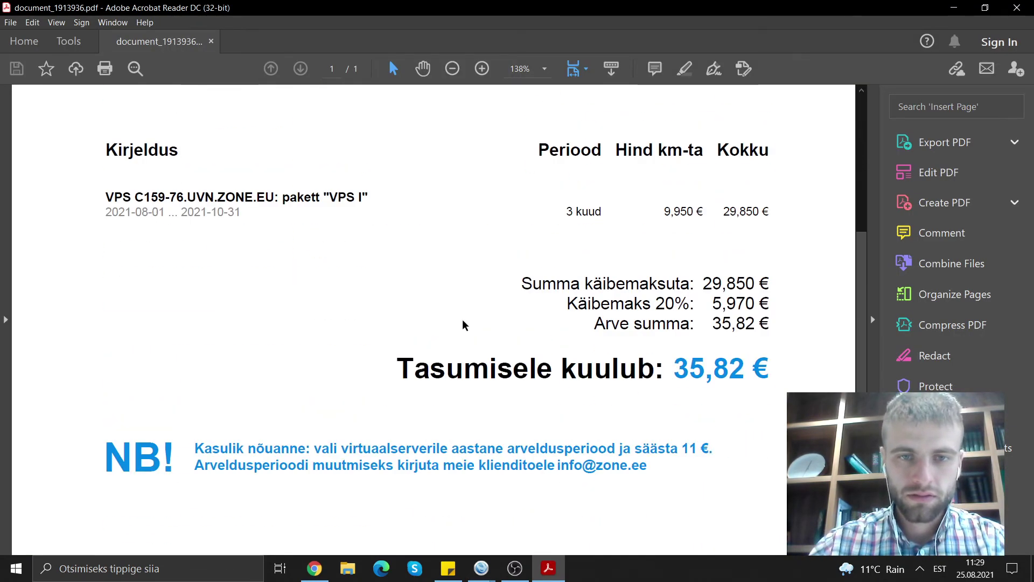
scroll(463, 323, up, 8)
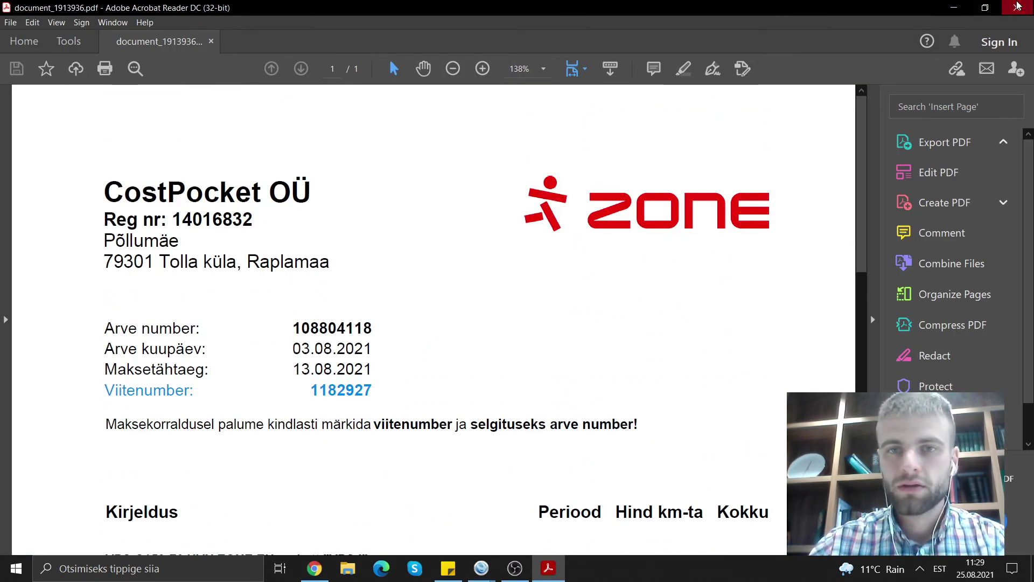
click(1013, 6)
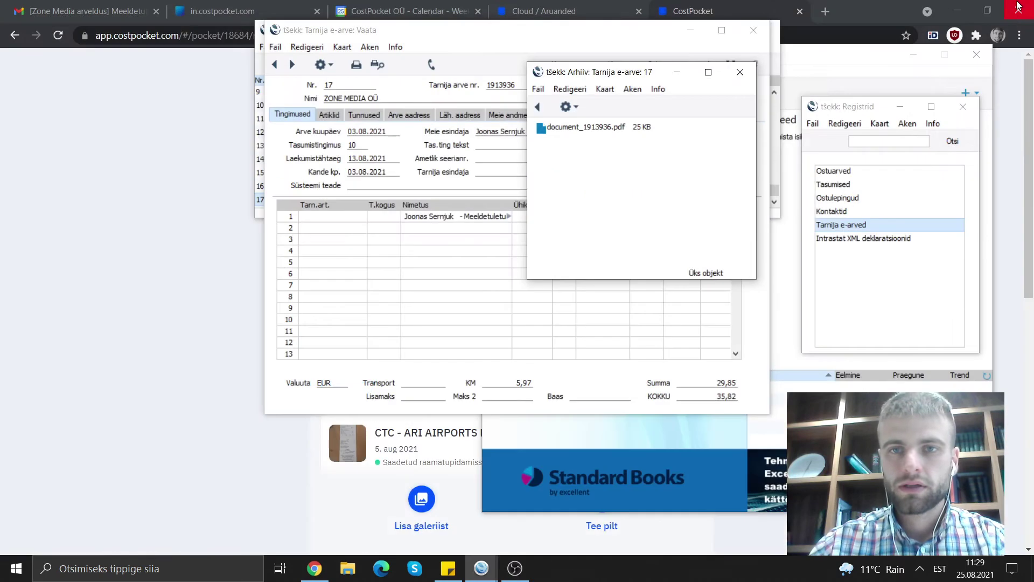
click(740, 80)
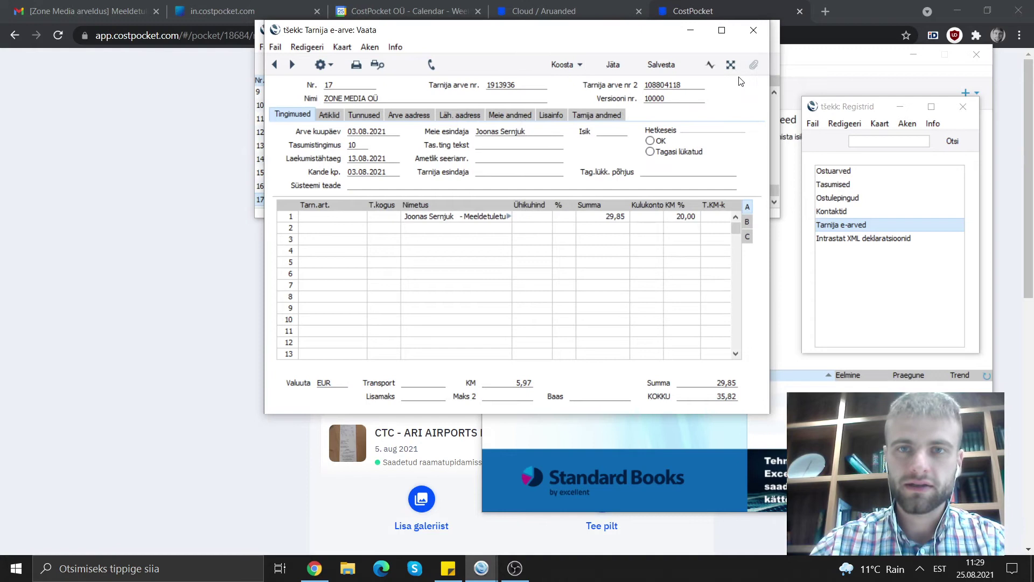
click(754, 31)
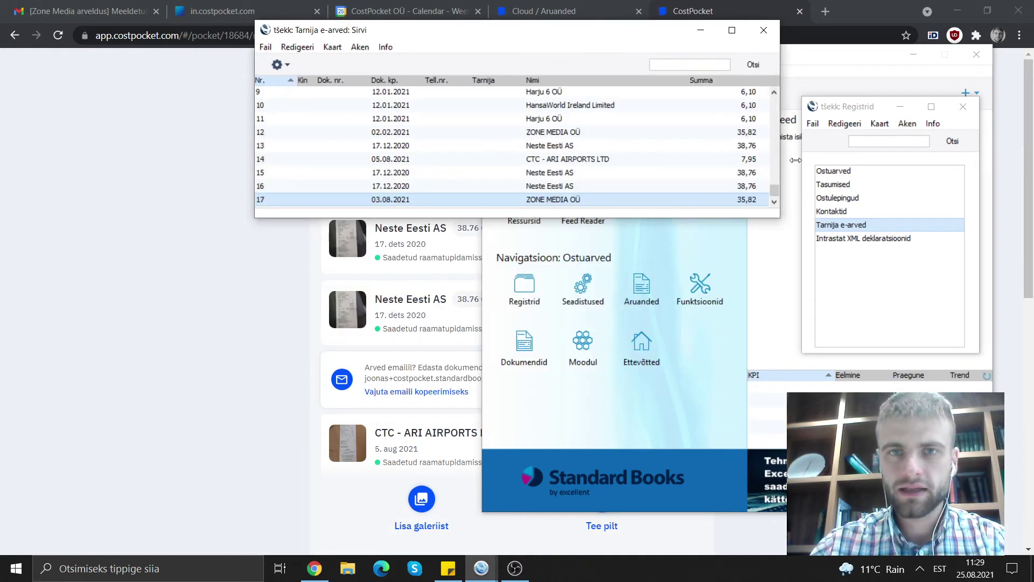
Close the Registrid and Tarnija e-arved windows in Standard Books and switch back to CostPocket.
click(962, 105)
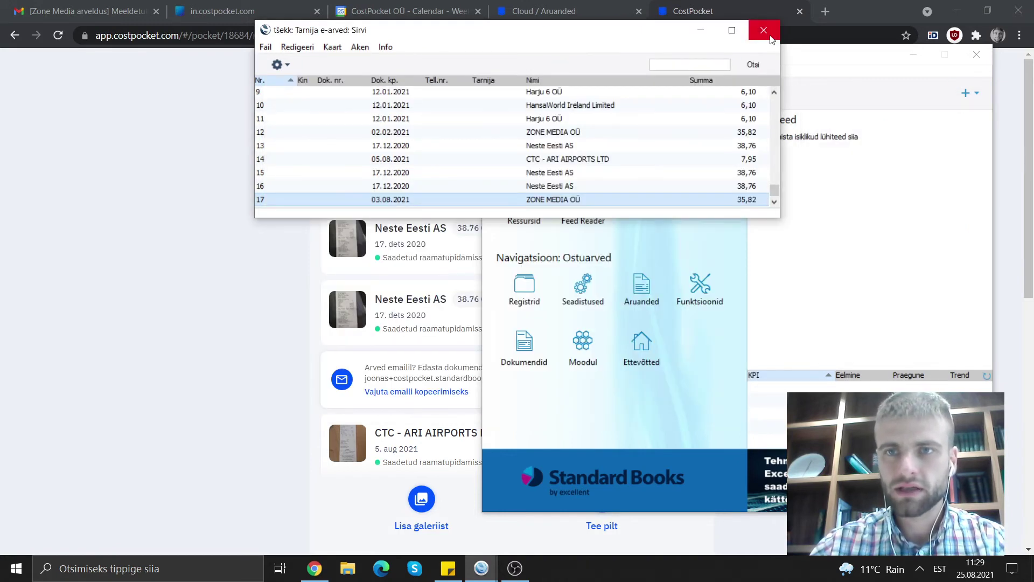
click(764, 30)
drag(739, 58, 911, 92)
click(276, 155)
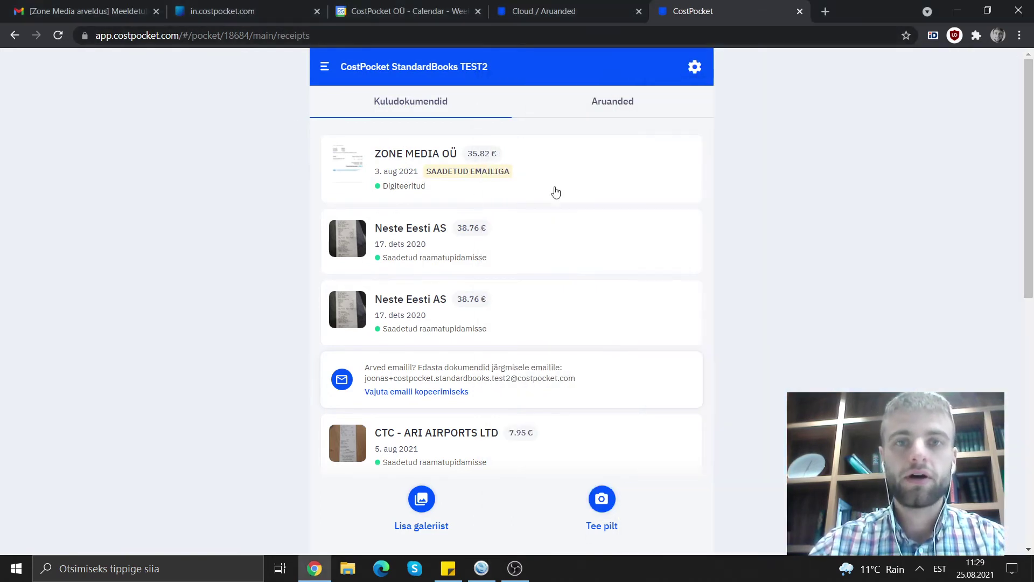
Open the pocket's reports (Aruanded) and start a new report.
click(588, 106)
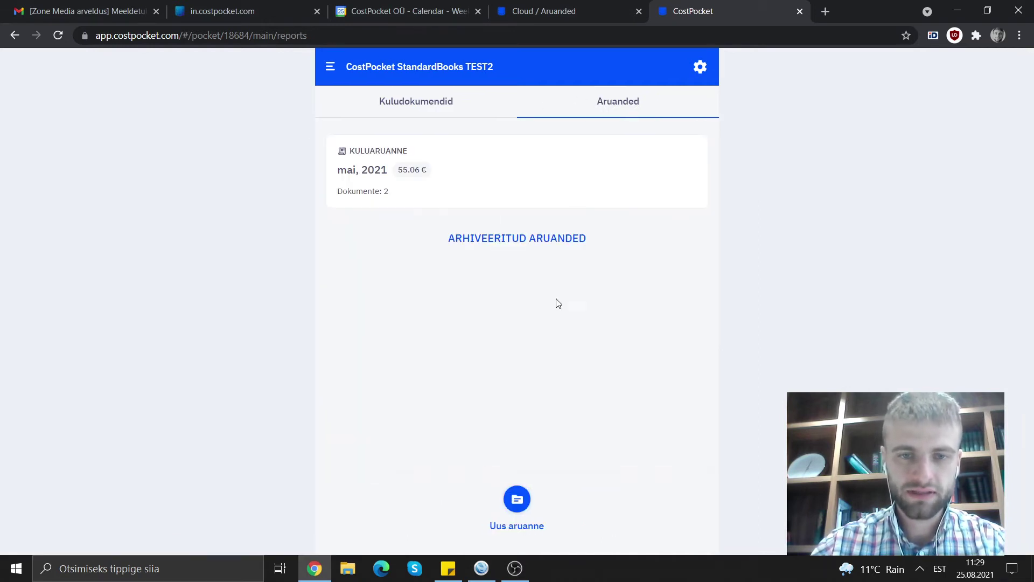
click(515, 501)
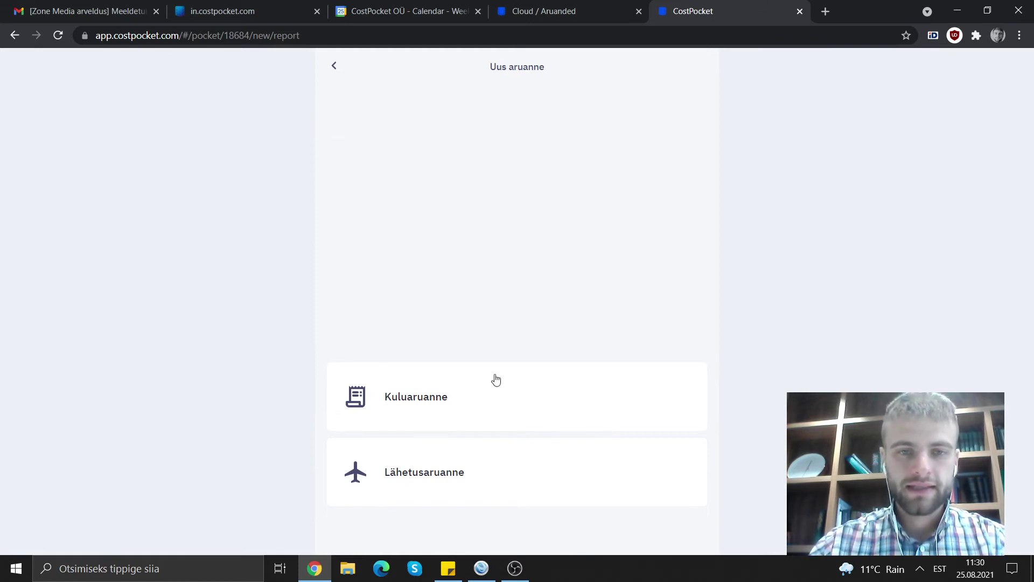
click(411, 403)
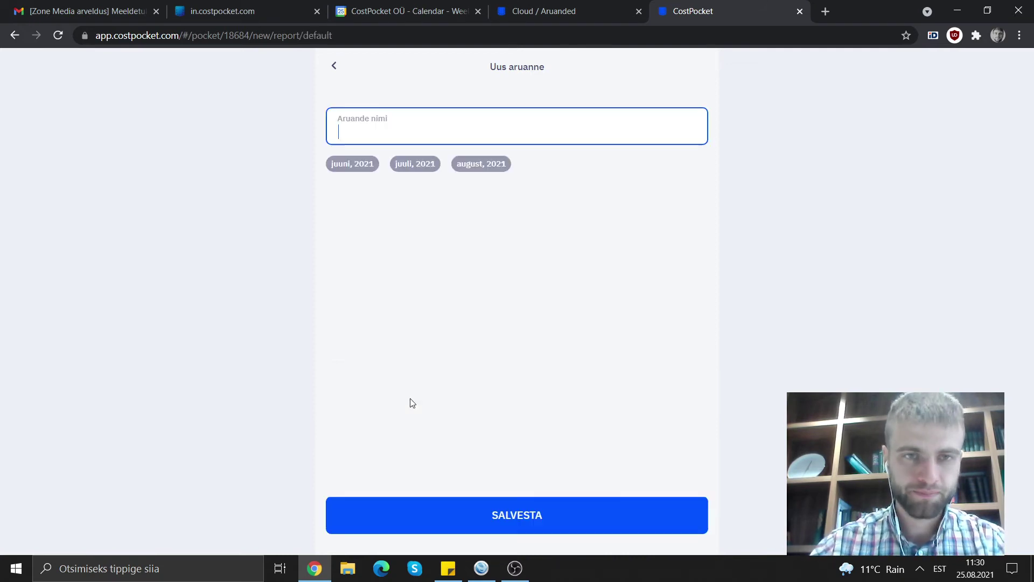
click(414, 165)
click(429, 136)
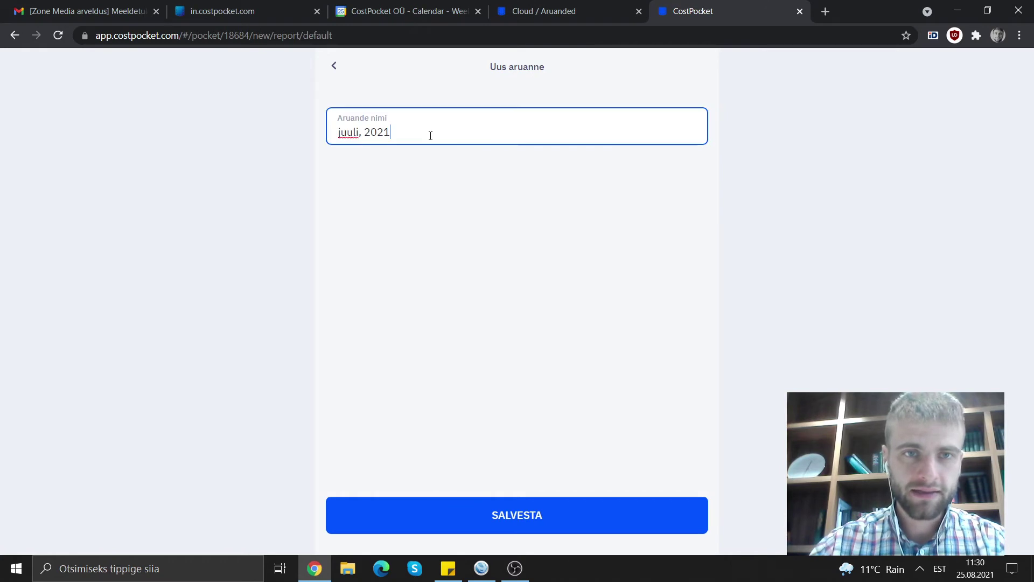
text(t)
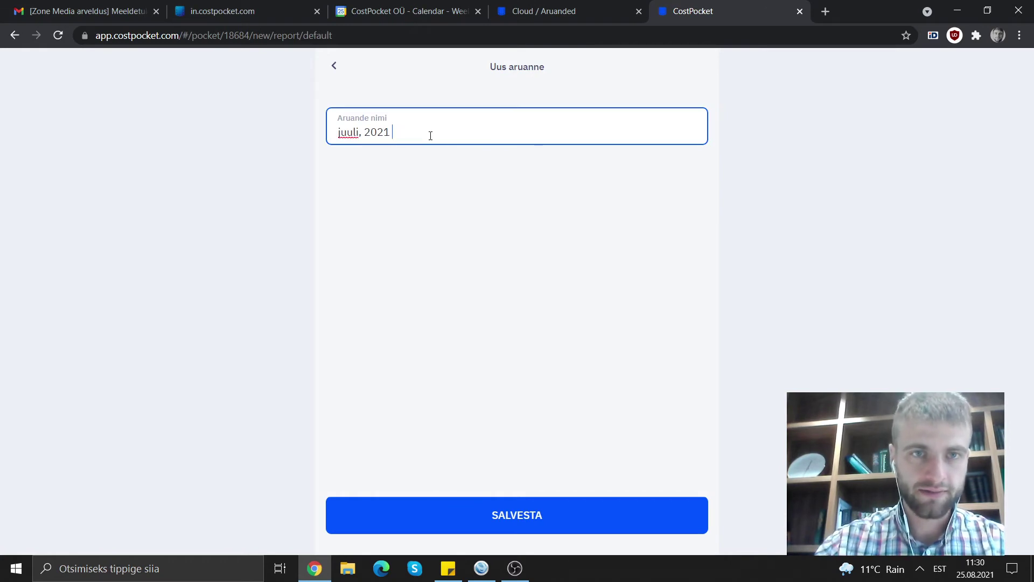
text(aart)
key(BackSpace)
key(BackSpace)
key(BackSpace)
key(BackSpace)
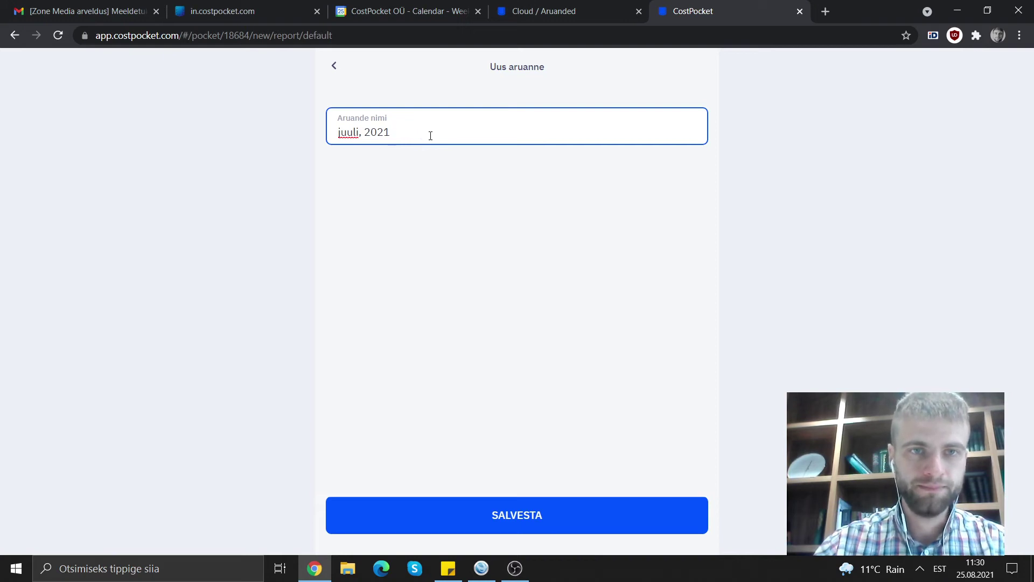
click(334, 65)
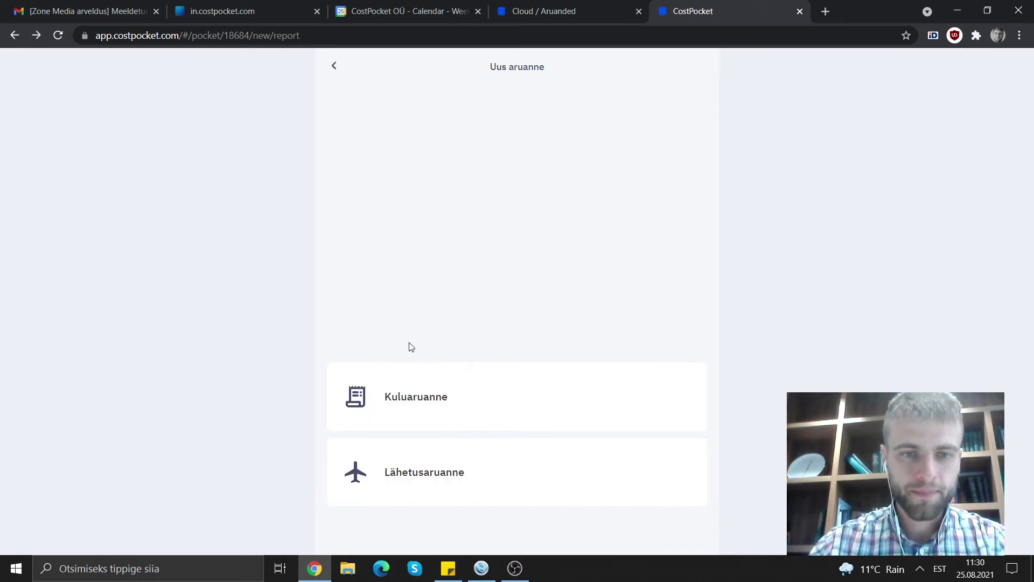
Fill in a new travel report (Lähetusaruanne) to Soome from 08/22/2021 to 08/25/2021 with the purpose Koosolek.
click(422, 470)
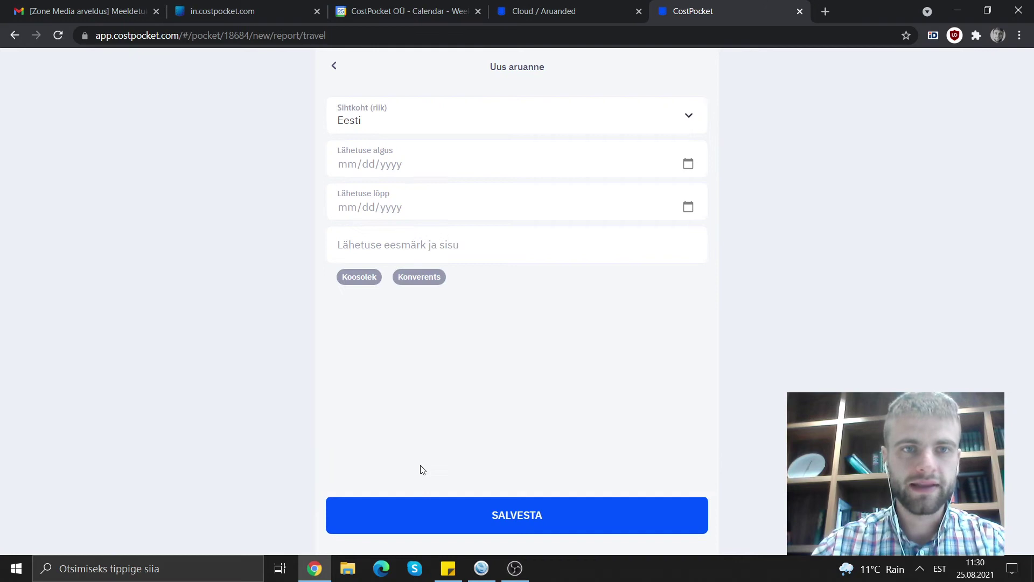
click(447, 124)
click(375, 213)
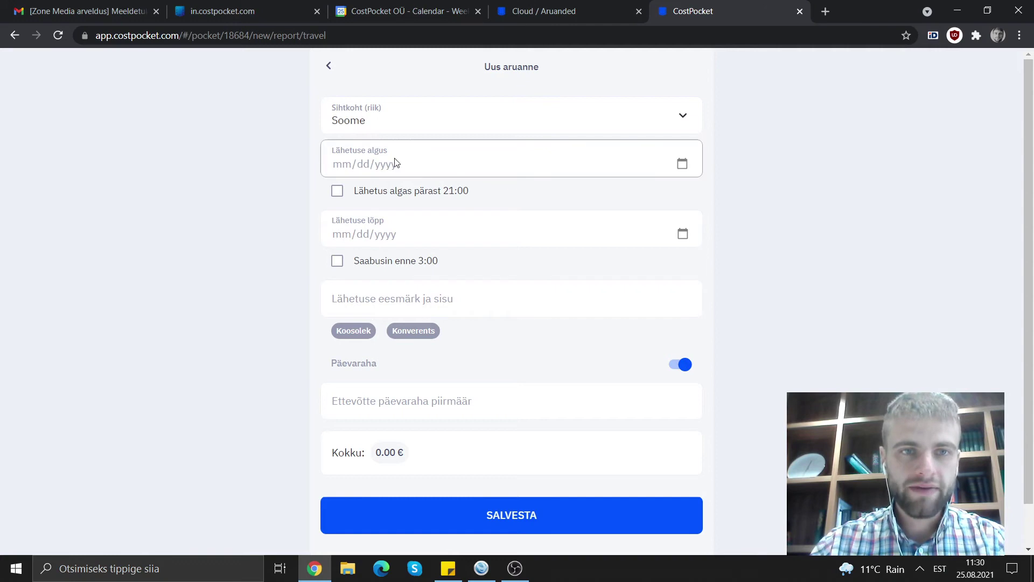
click(685, 170)
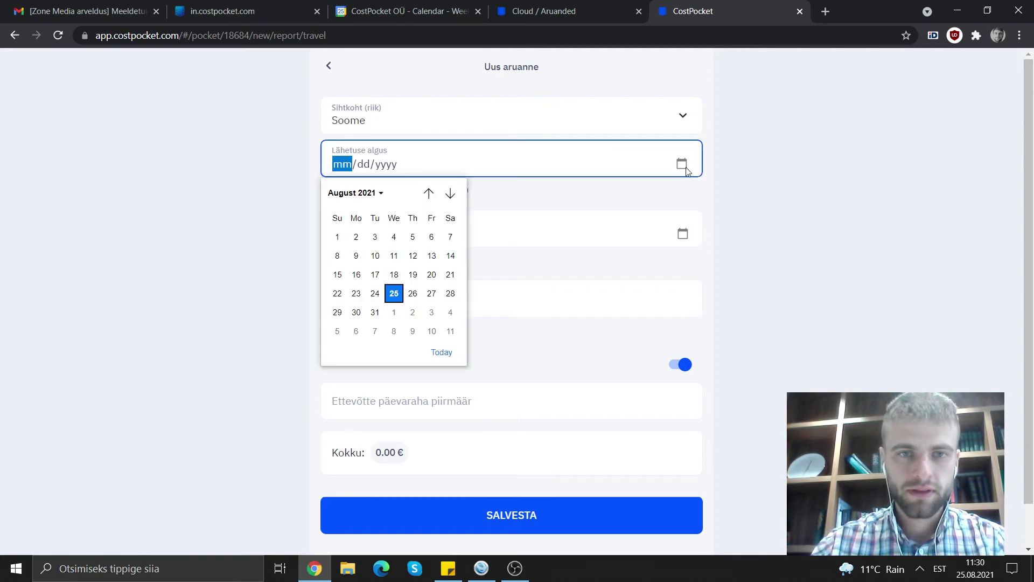
click(338, 293)
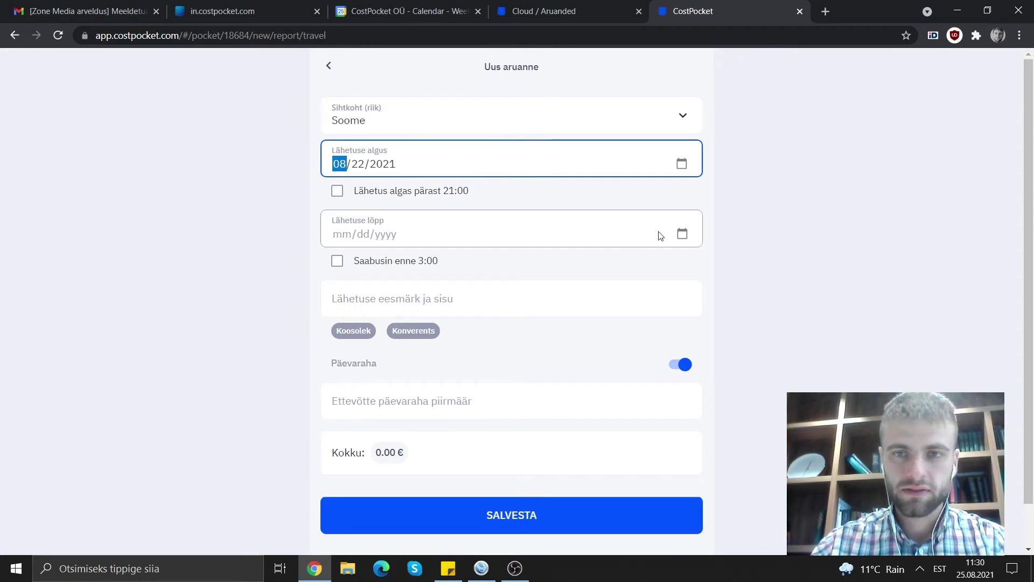
click(684, 235)
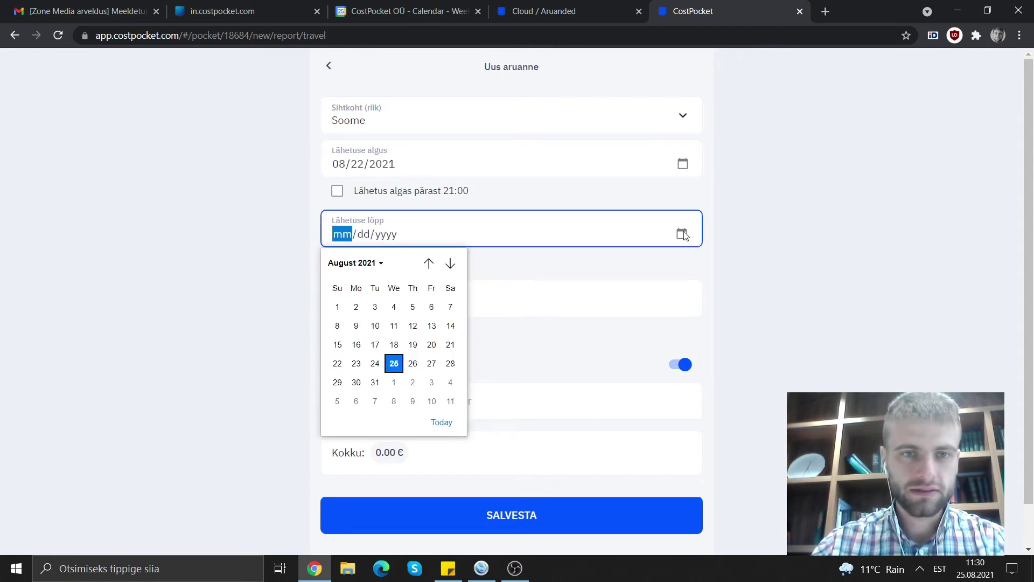
click(393, 370)
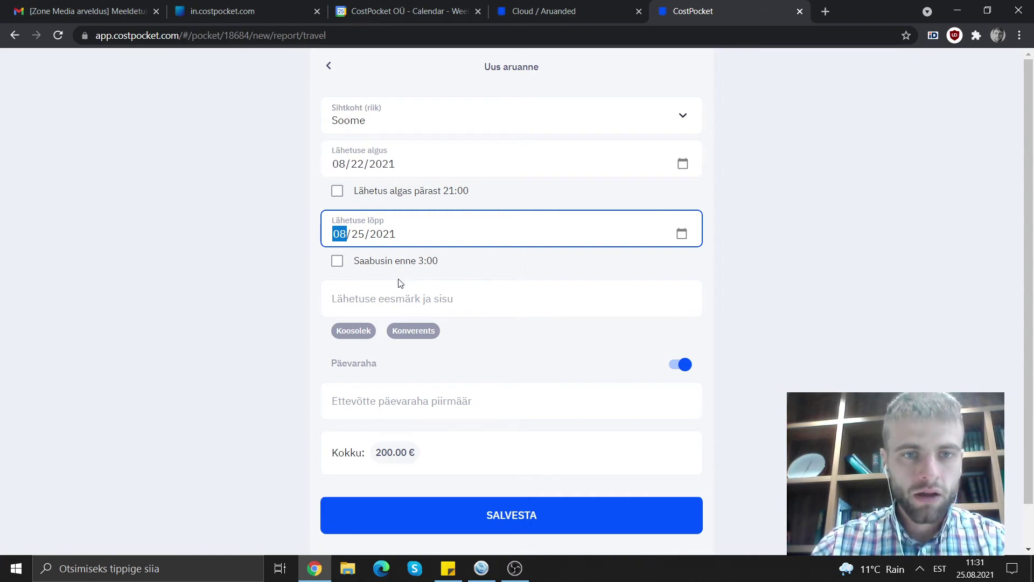
click(358, 333)
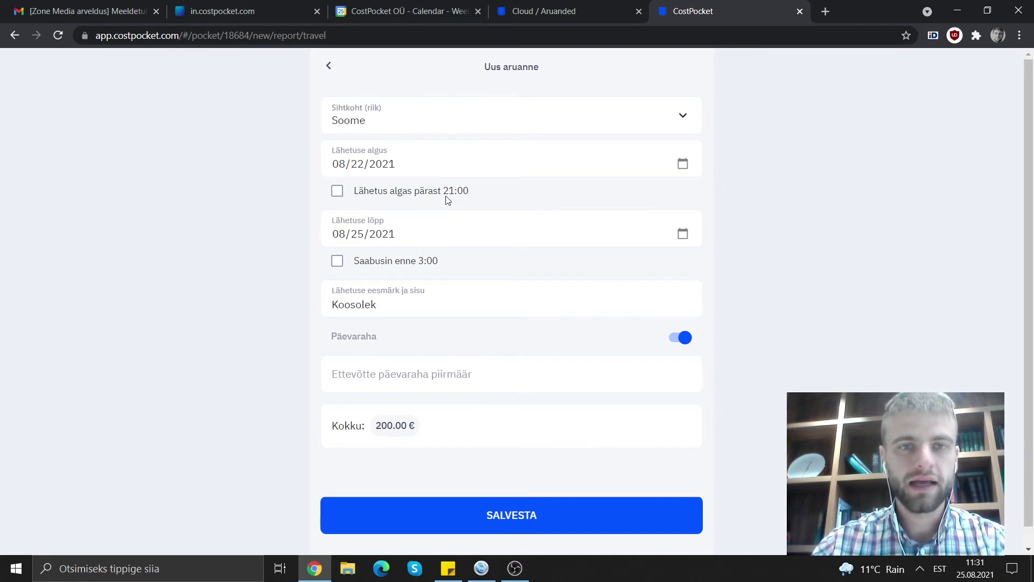
Try the option for a trip starting after 21:00 and a company daily allowance limit of 44, clearing each again.
click(337, 197)
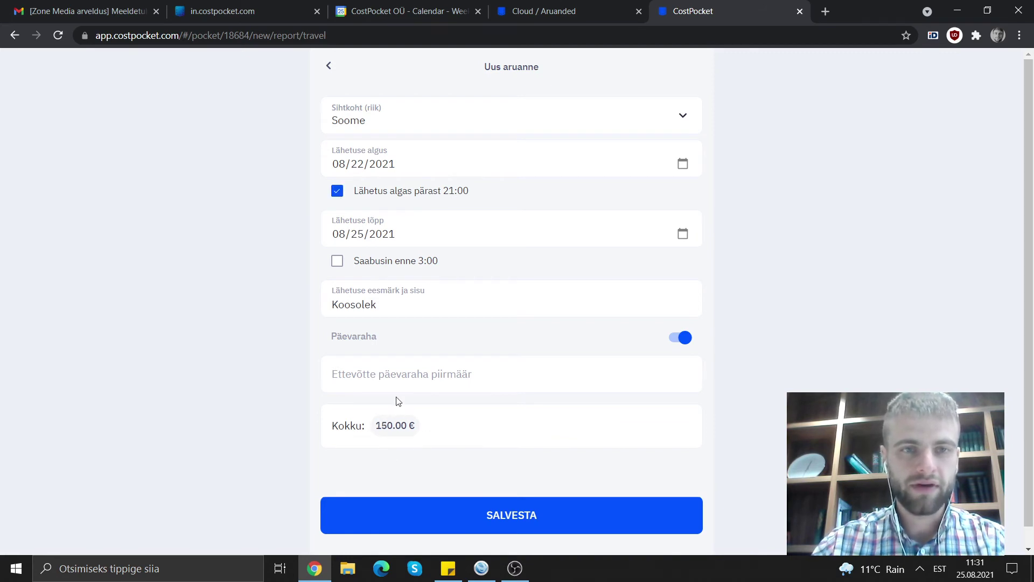
click(338, 194)
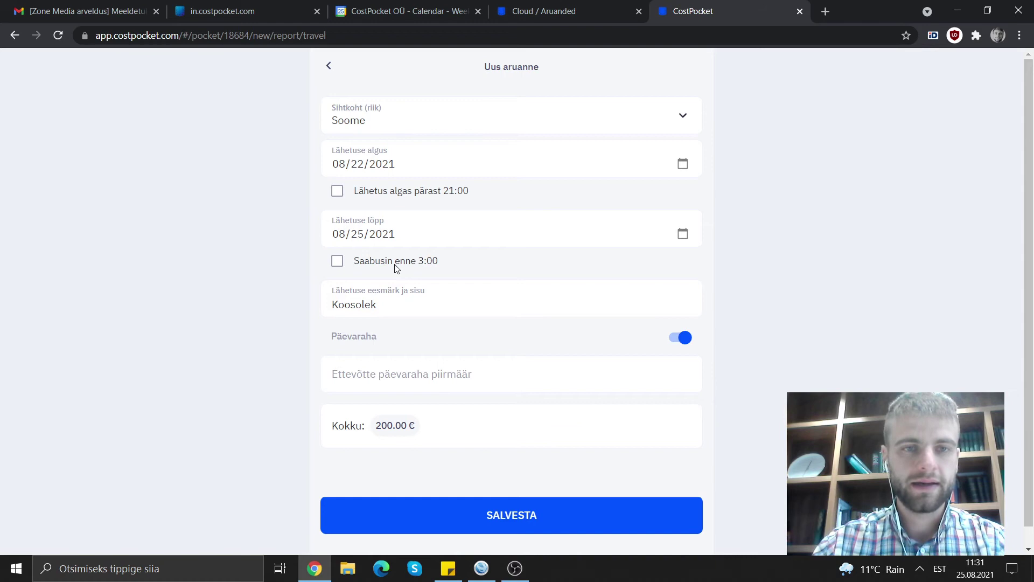
click(382, 381)
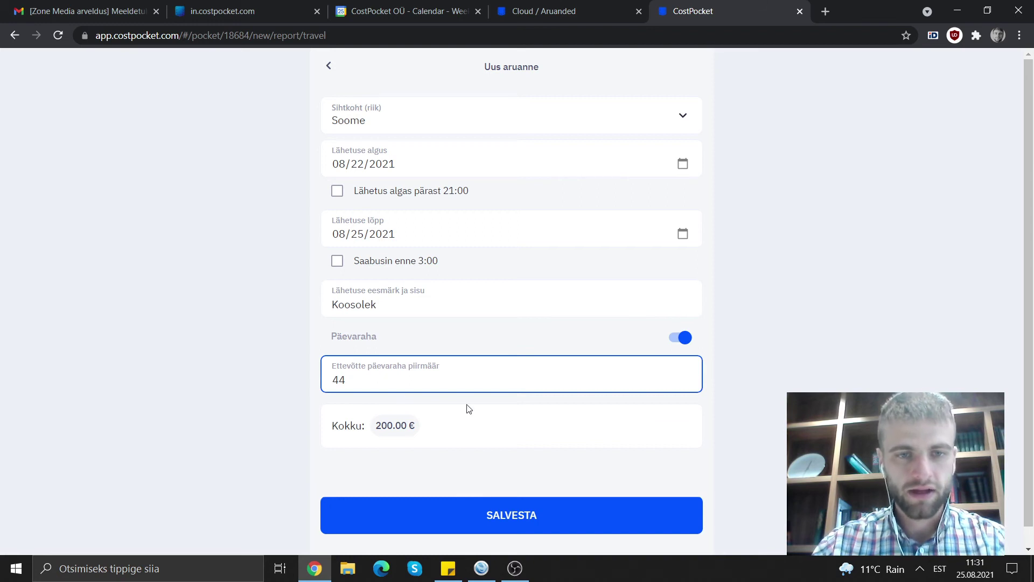
click(505, 472)
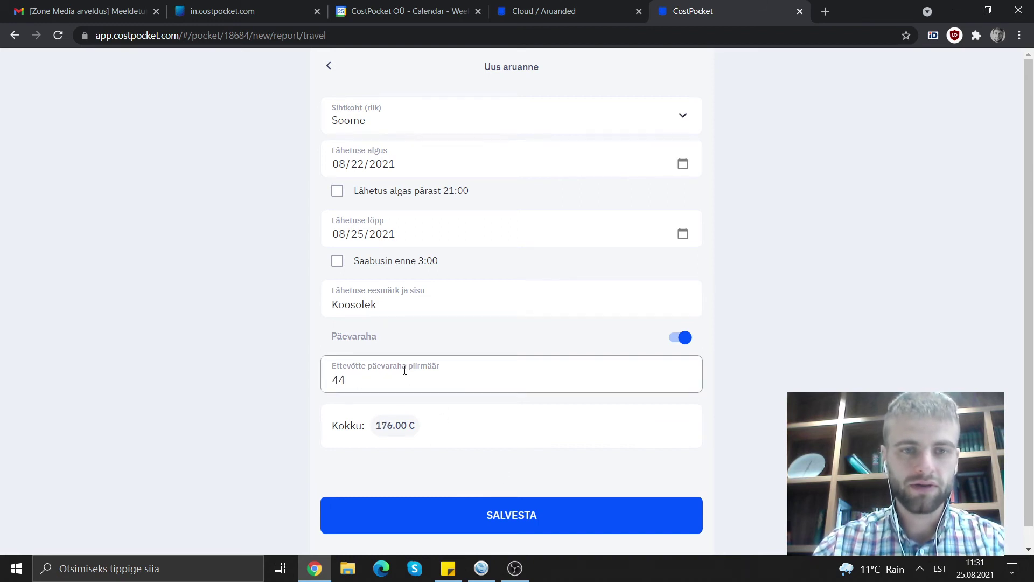
click(359, 381)
key(BackSpace)
key(BackSpace)
click(431, 456)
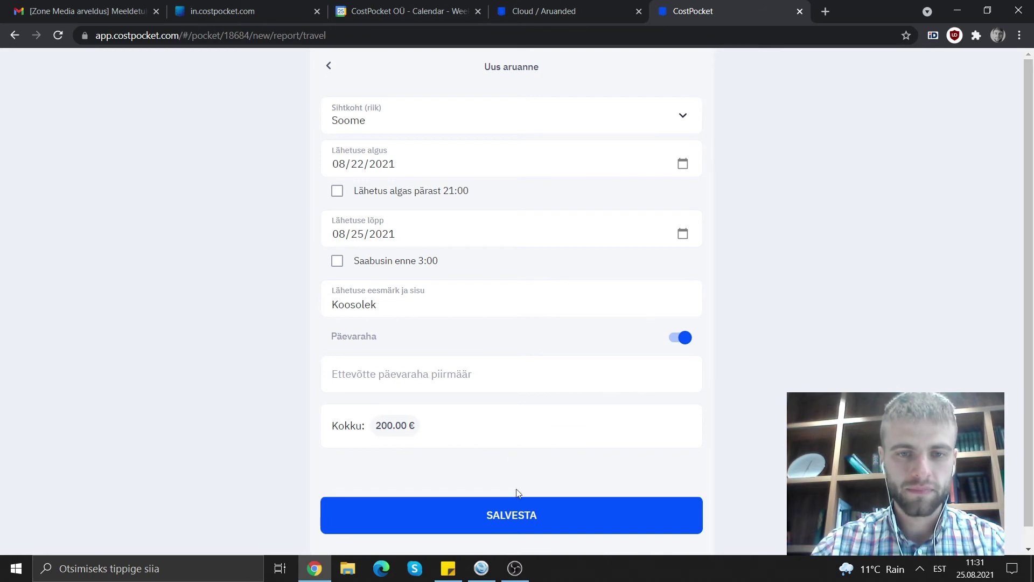
Save the travel report and add the receipt image IMG_20210807_190737.jpg to it, previewing the image before choosing it.
click(502, 518)
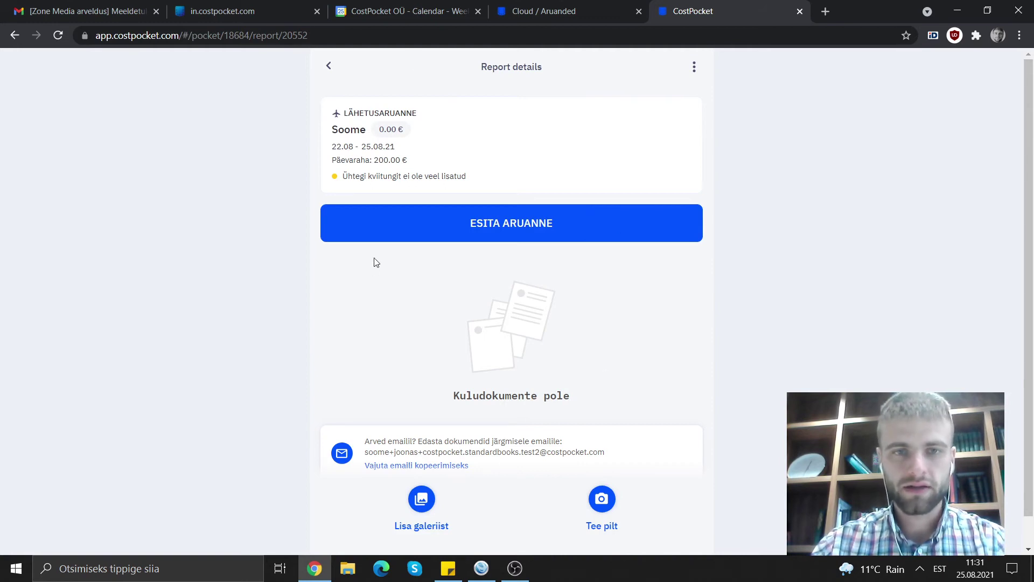
click(421, 497)
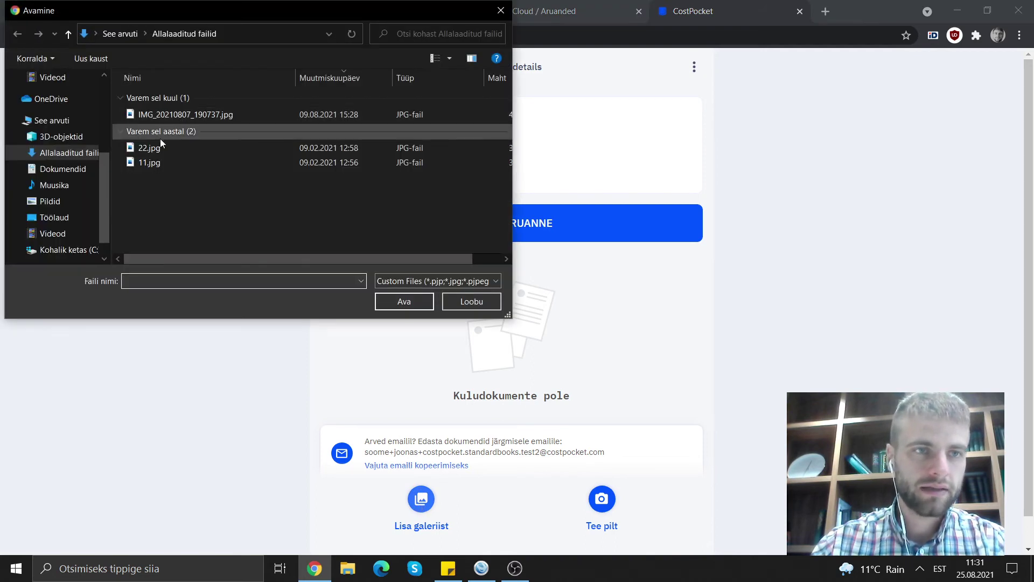
click(171, 119)
right_click(170, 118)
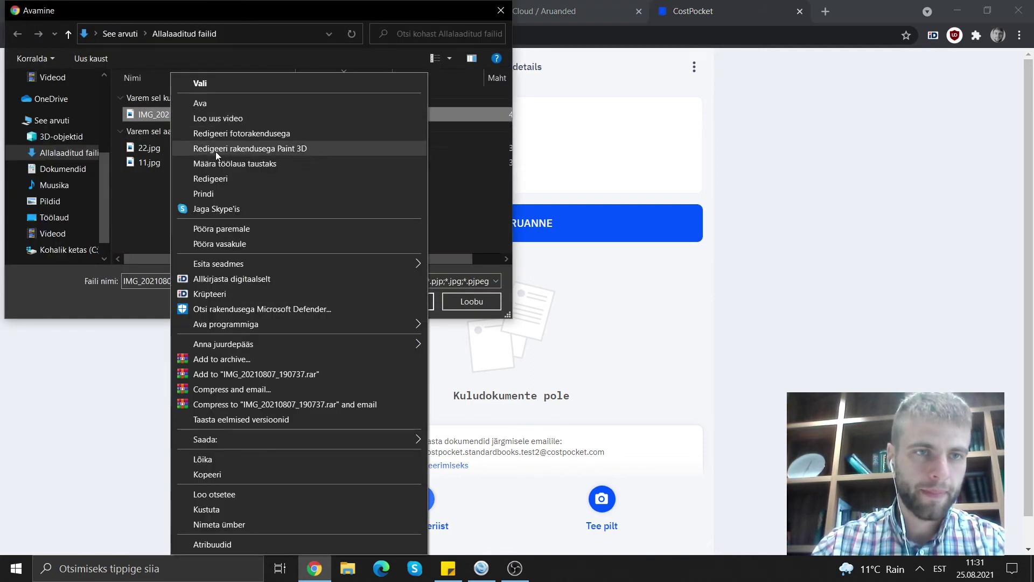
click(203, 102)
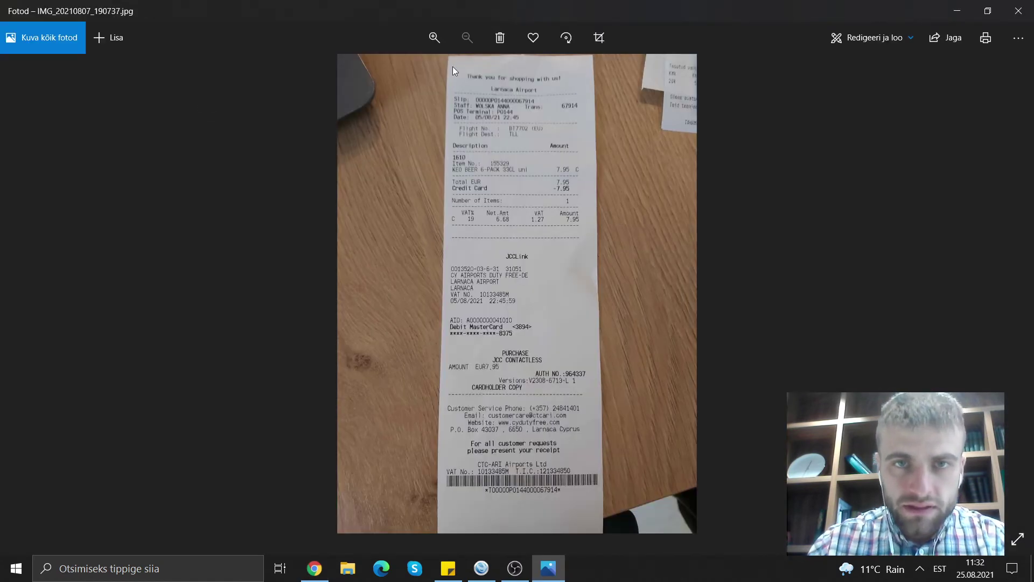
click(1018, 10)
click(413, 306)
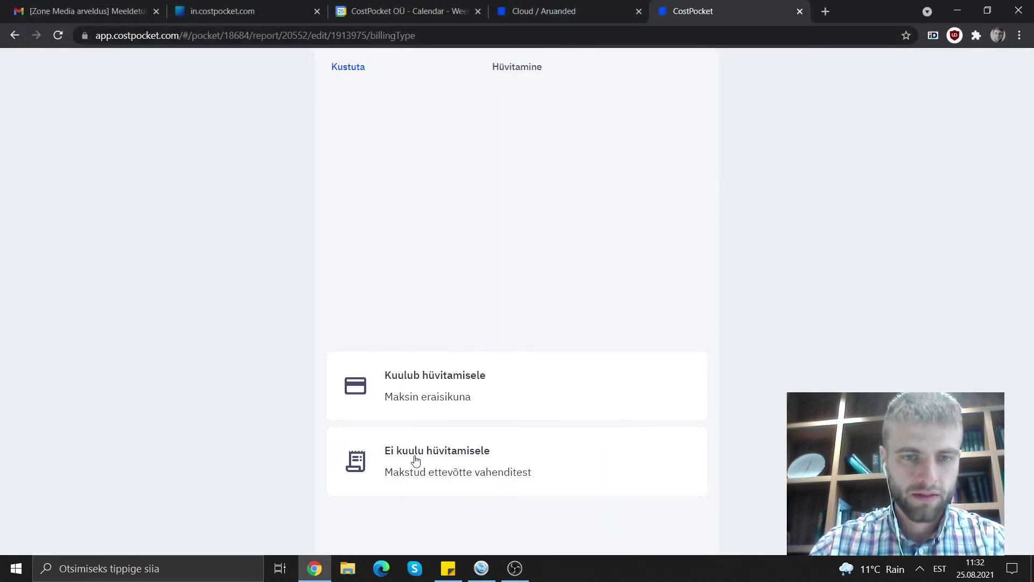
Classify the airport receipt as reimbursable (Kuulub hüvitamisele) with cost type Majanduskulu and no comment, then check and save its data.
click(418, 398)
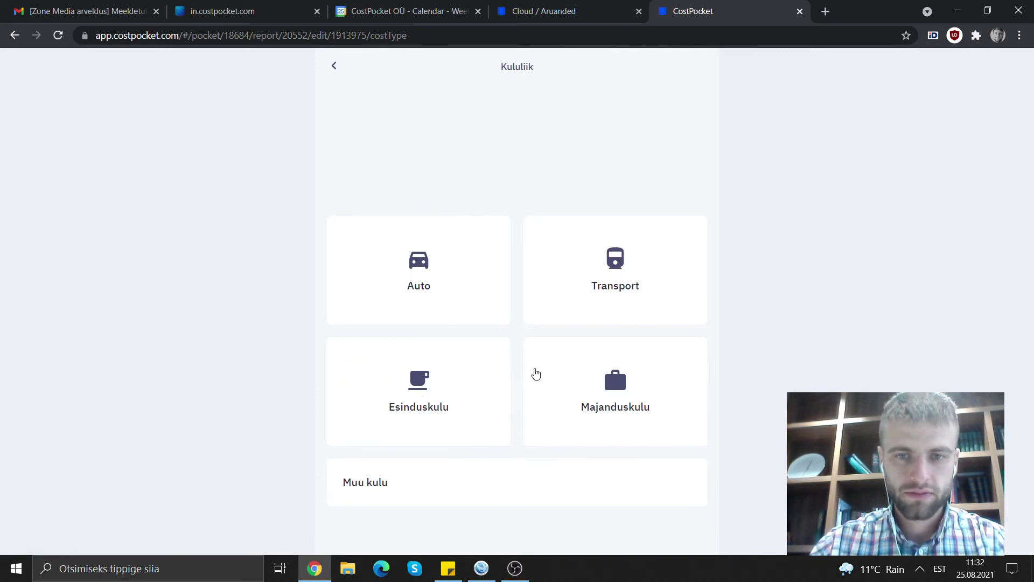
click(577, 378)
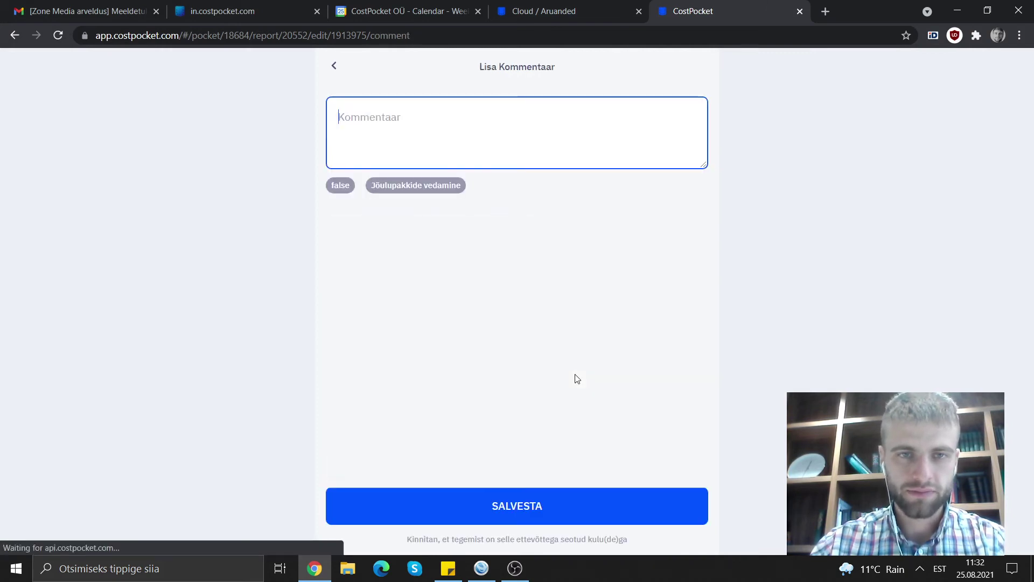
click(453, 503)
scroll(450, 426, down, 5)
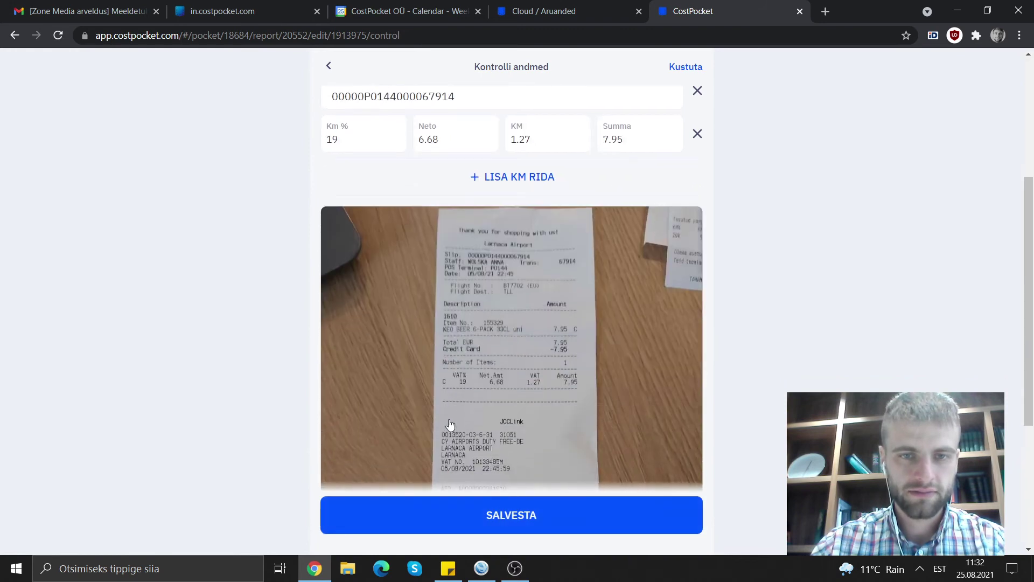
scroll(451, 425, up, 5)
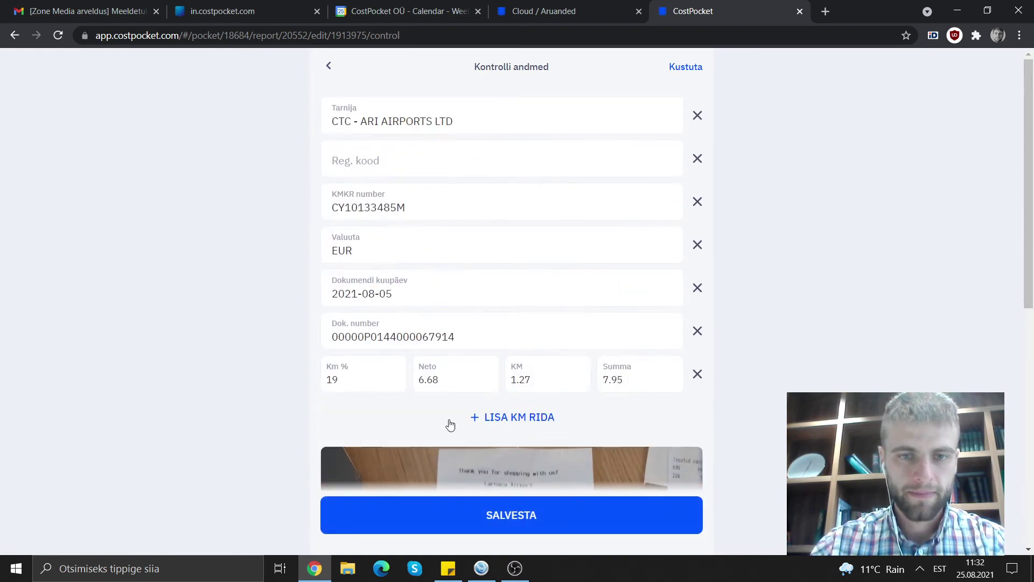
click(427, 515)
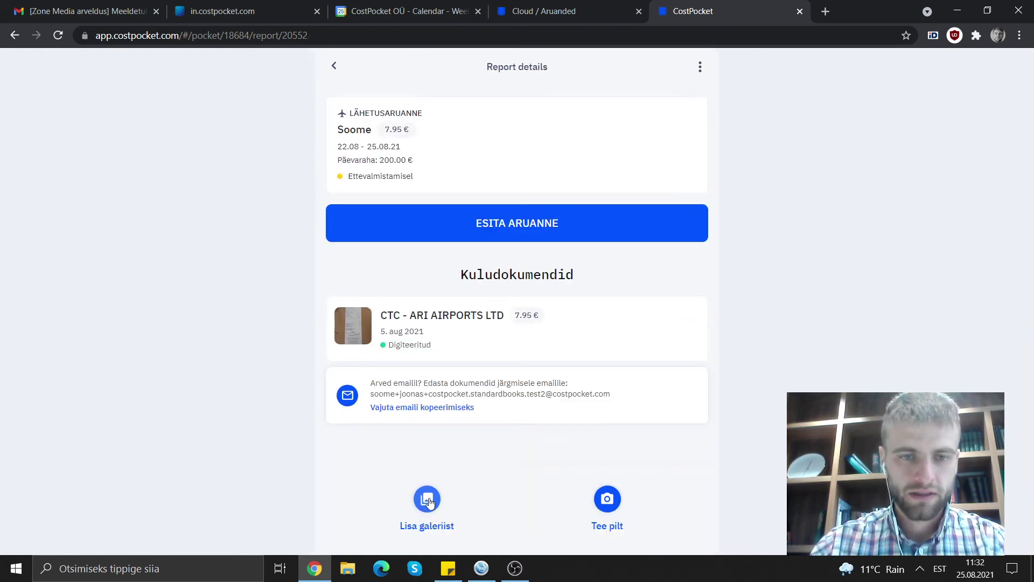
Add the train ticket image 11.jpg to the travel report, previewing the image before choosing it.
click(428, 500)
click(160, 164)
right_click(160, 165)
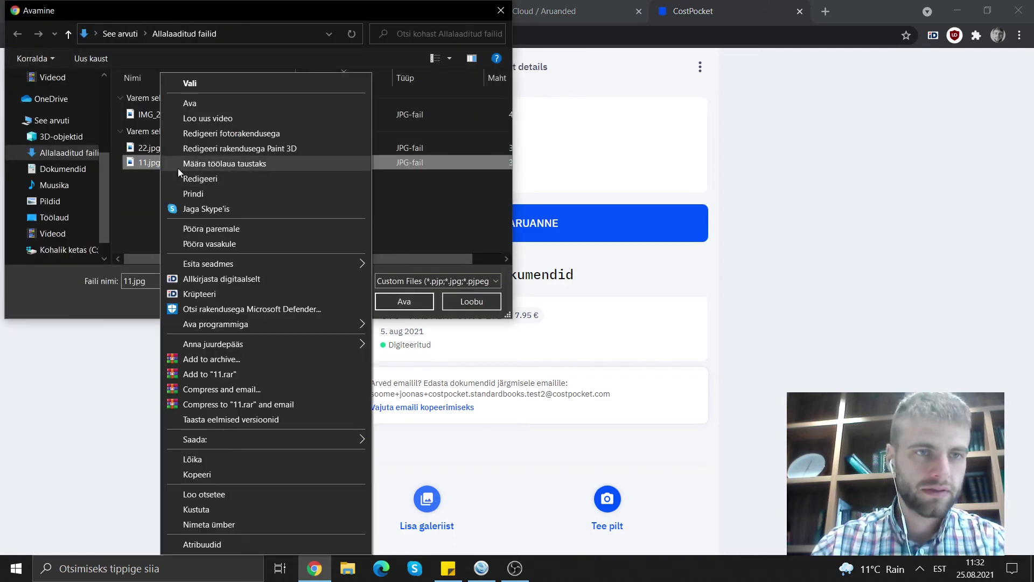
click(190, 104)
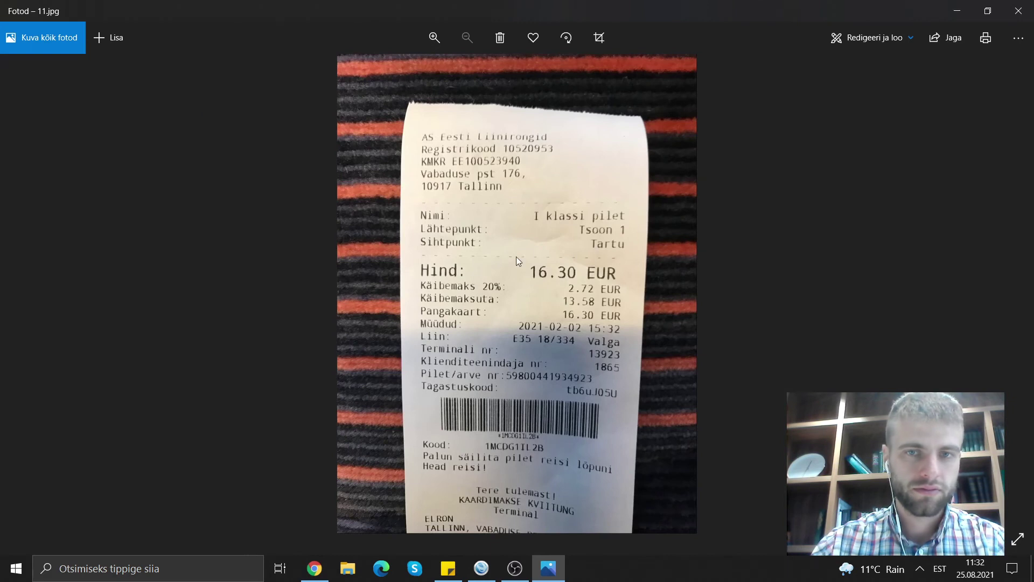
click(1020, 12)
click(404, 297)
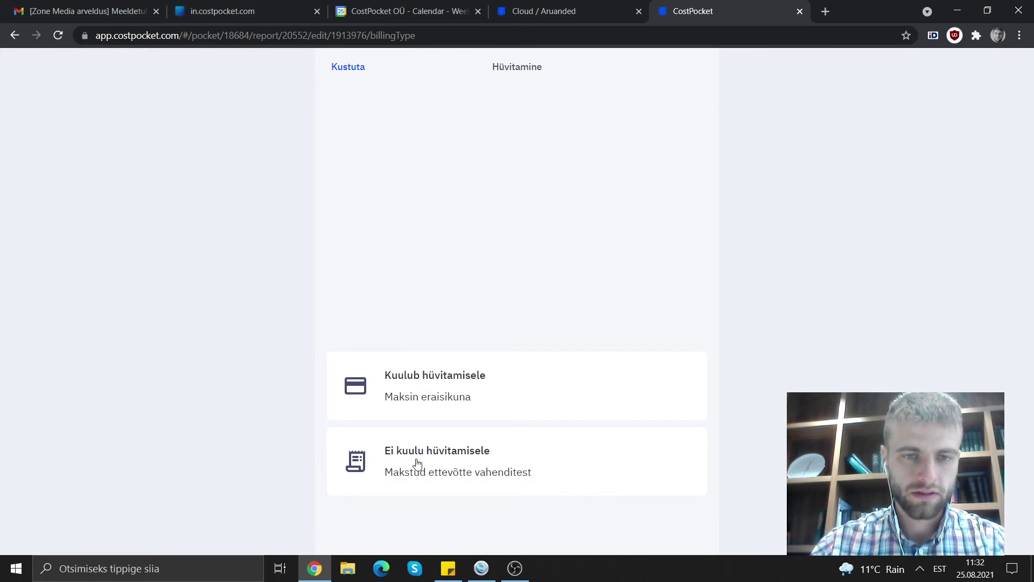
Classify the train ticket as reimbursable (Kuulub hüvitamisele) with cost type Transport and no comment, then check and save its data.
click(419, 396)
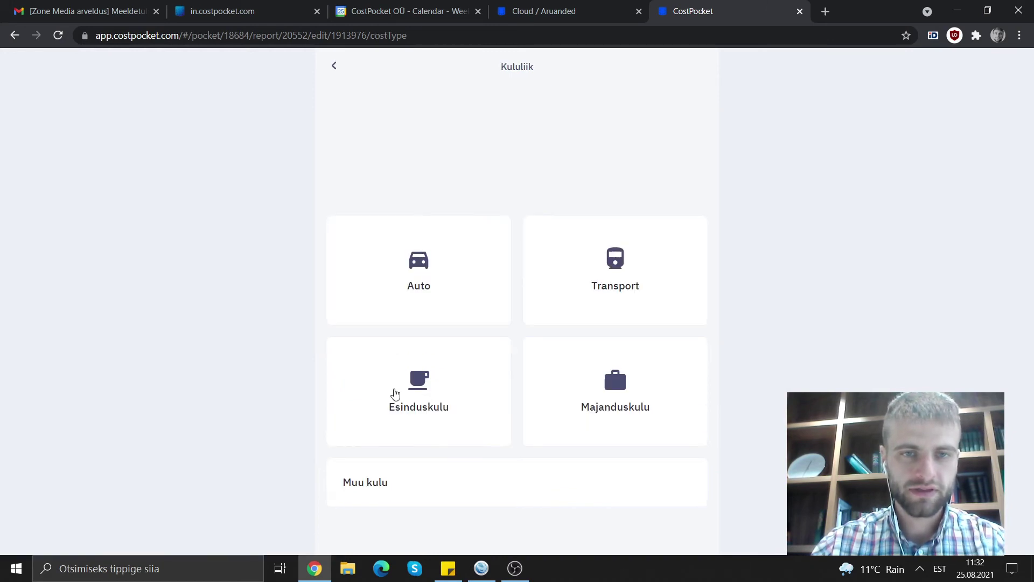
click(601, 283)
click(450, 516)
scroll(488, 419, down, 6)
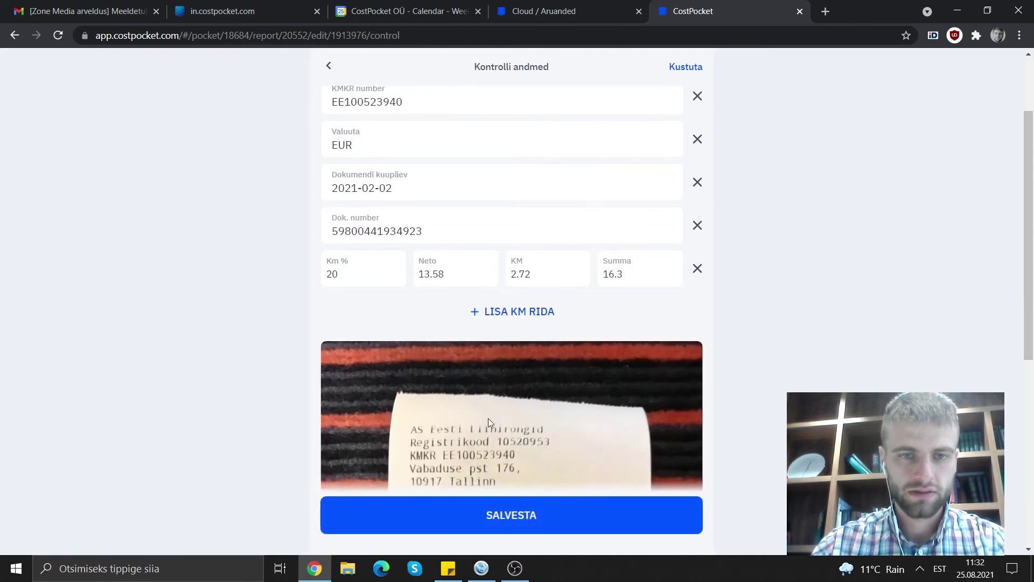
scroll(487, 419, up, 1)
click(454, 508)
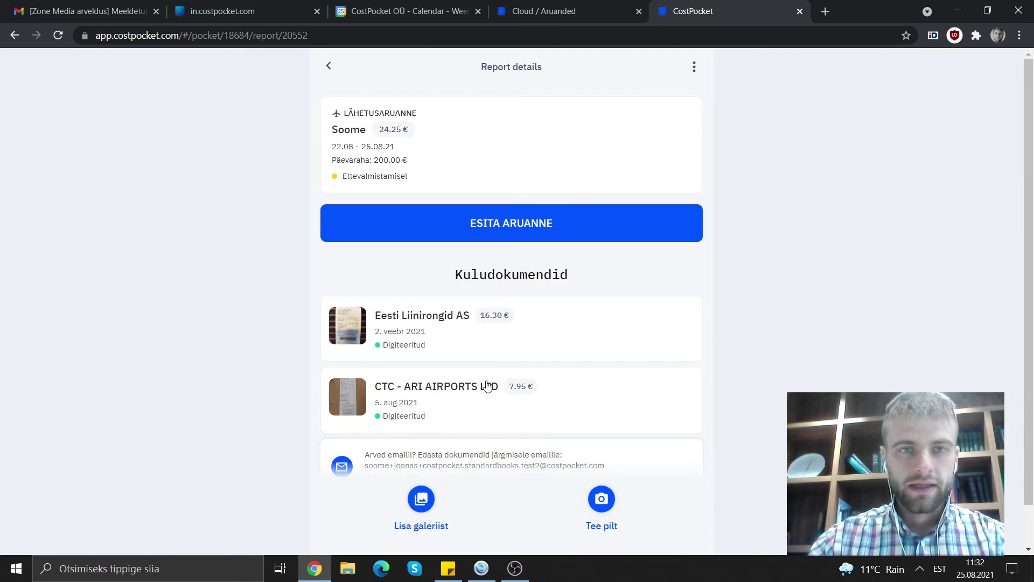
Submit the Soome travel report from the reports list and confirm the submission.
click(329, 66)
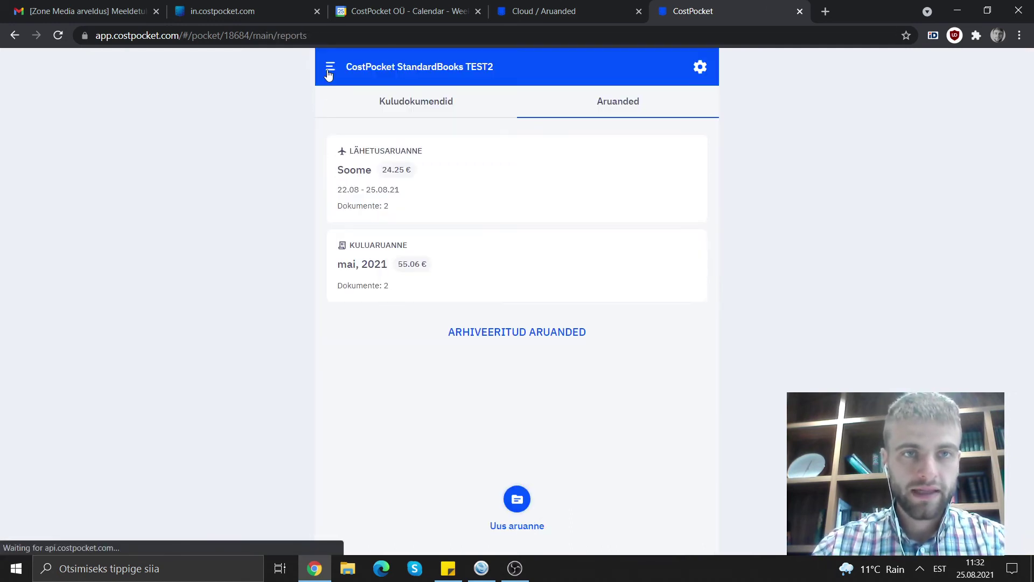
click(387, 102)
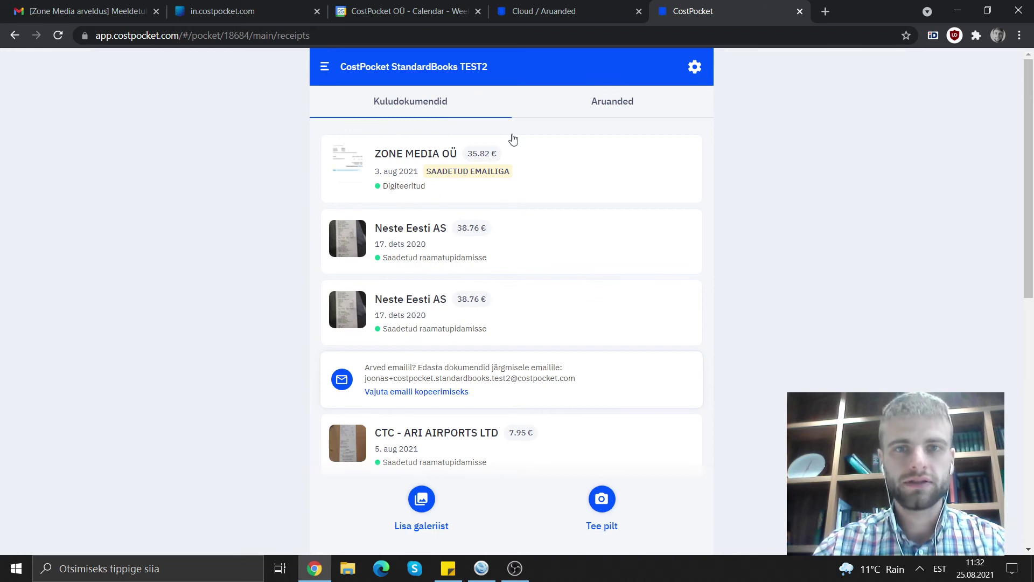
click(598, 104)
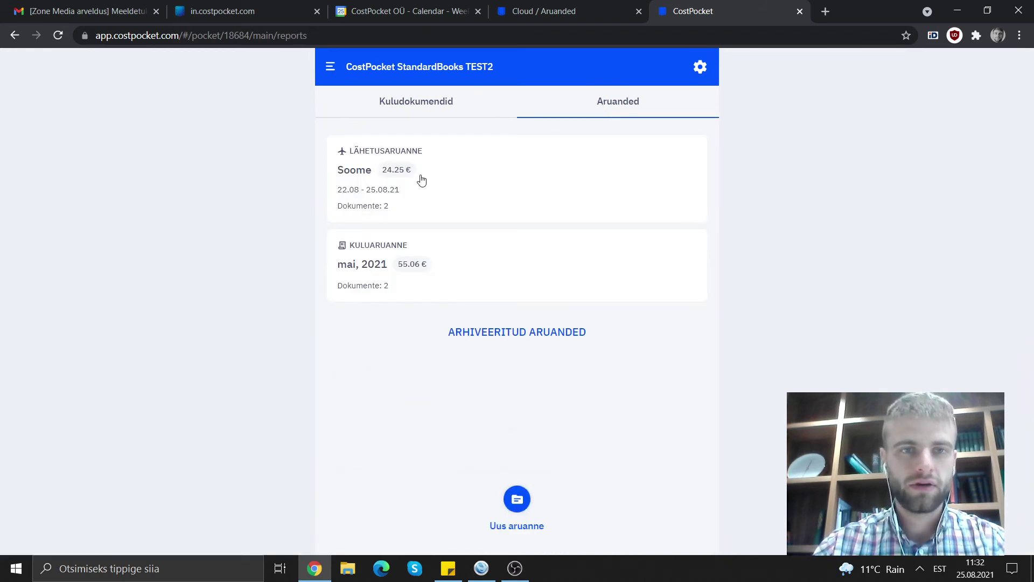
click(421, 180)
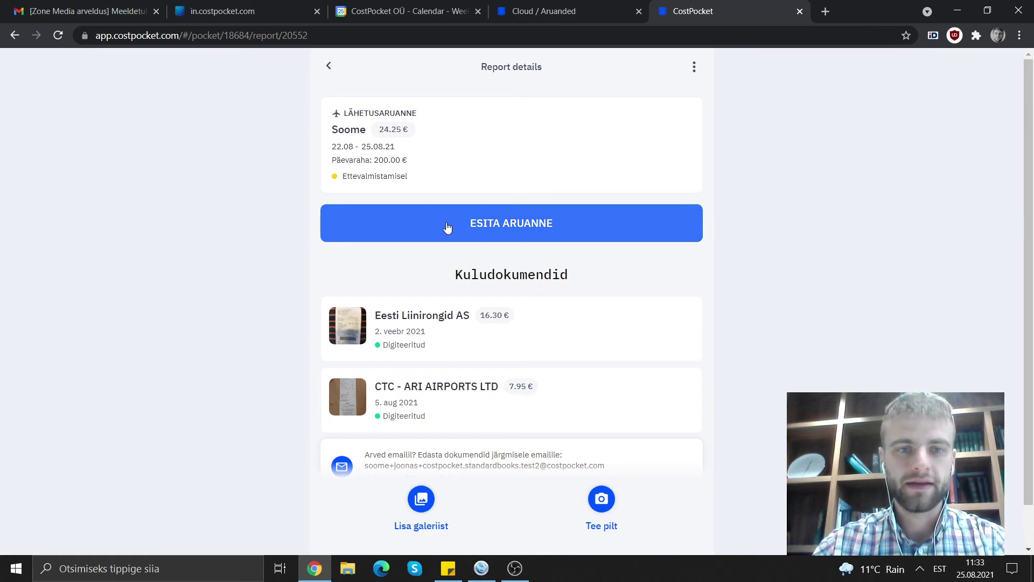
scroll(433, 332, down, 1)
scroll(433, 331, up, 1)
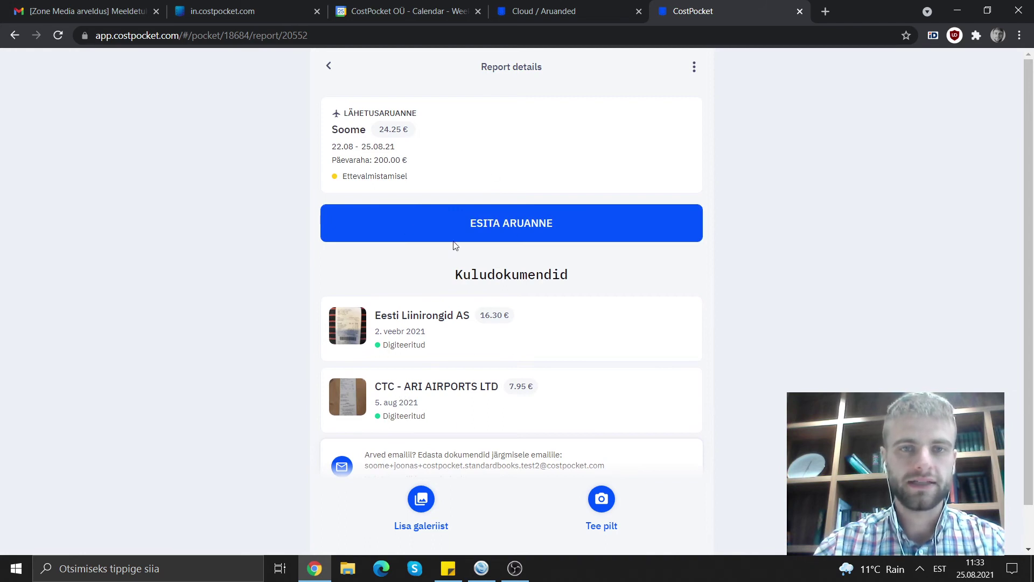
click(483, 224)
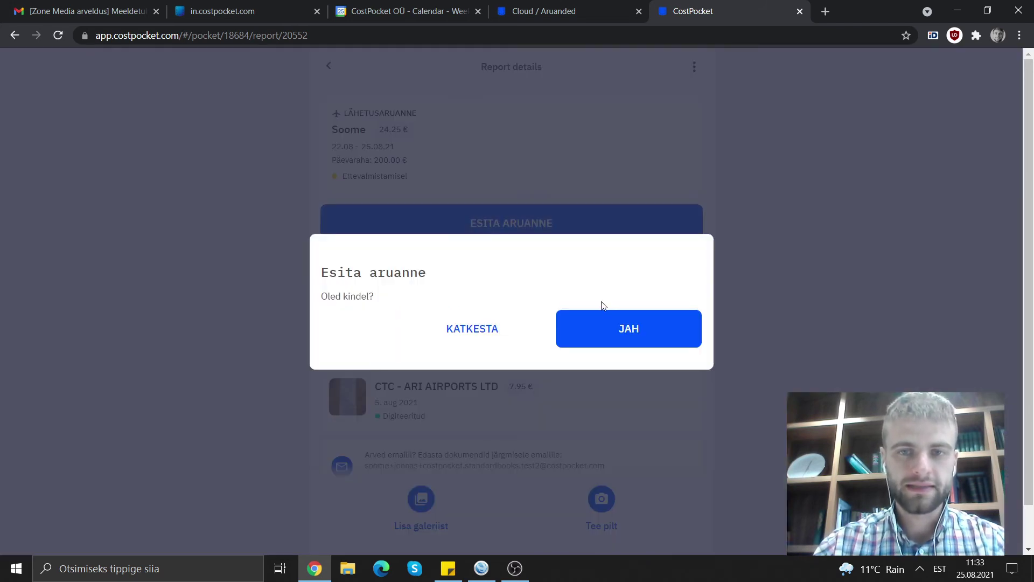
click(611, 332)
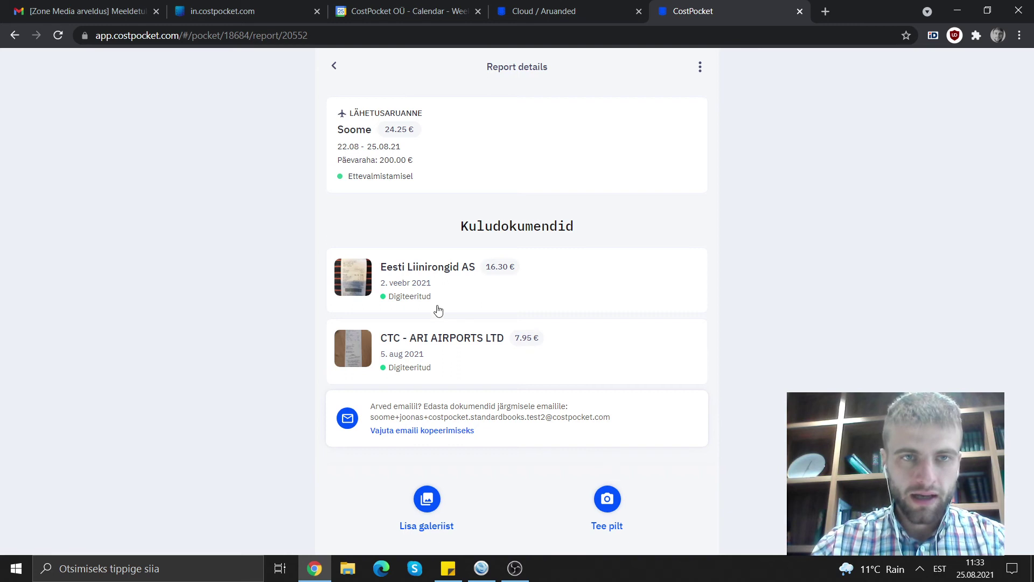
Check the general e-mail address for sending invoices in the expense document list and the settings.
click(334, 67)
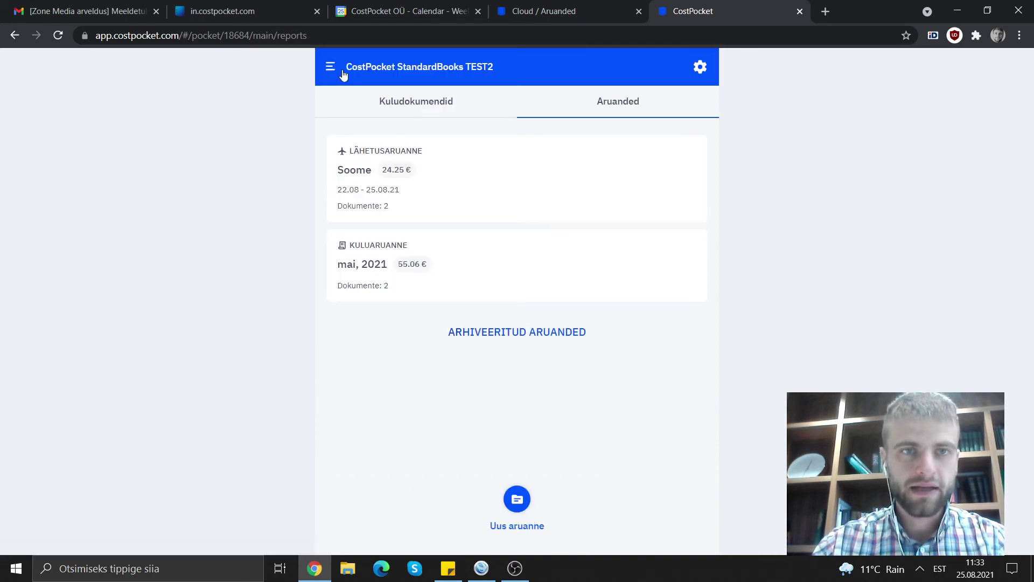
click(428, 107)
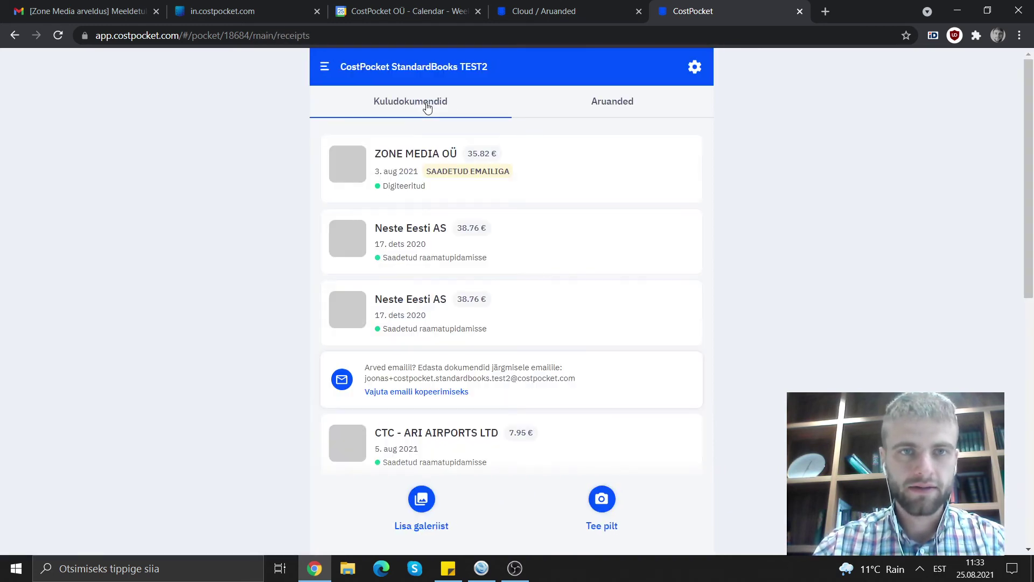
click(694, 66)
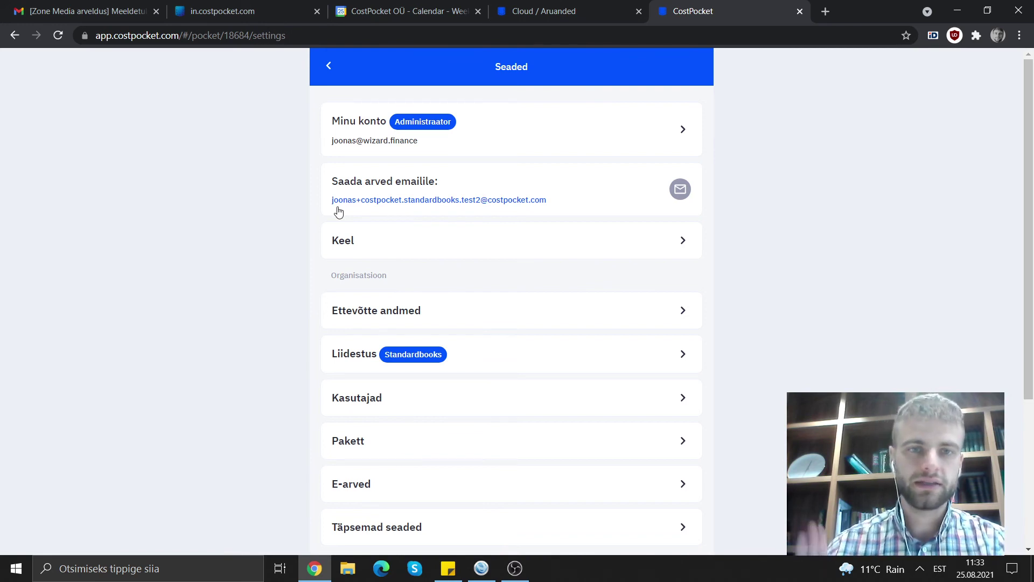
click(329, 68)
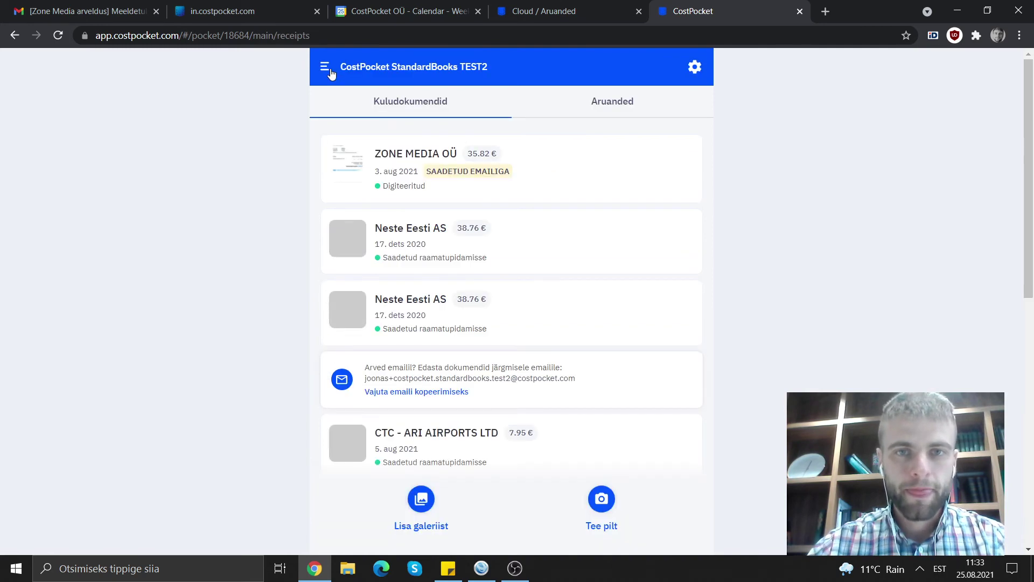
Open the mai, 2021 expense report, examine its dedicated e-mail address for forwarding documents, and return to the reports list.
click(580, 102)
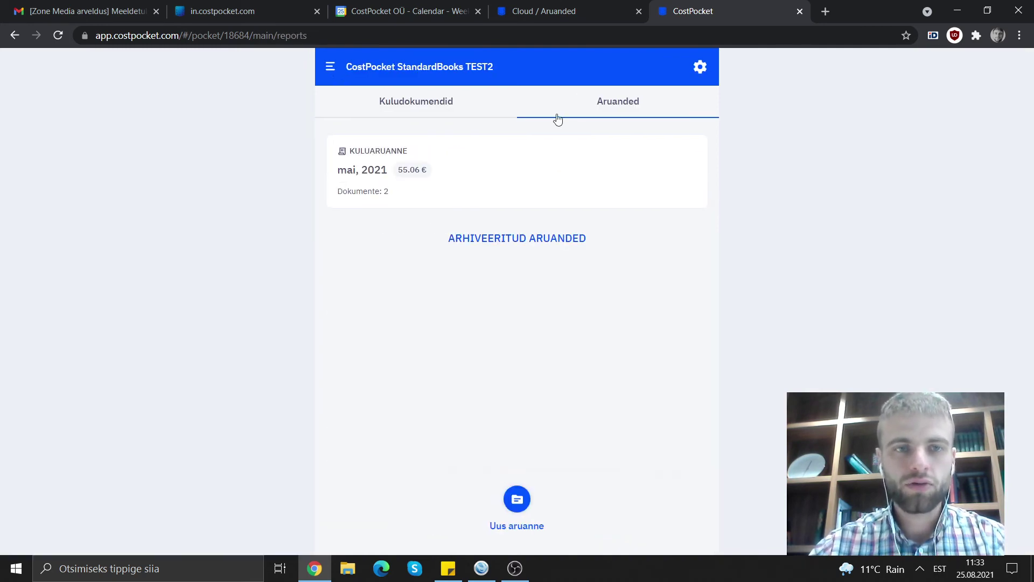
click(454, 179)
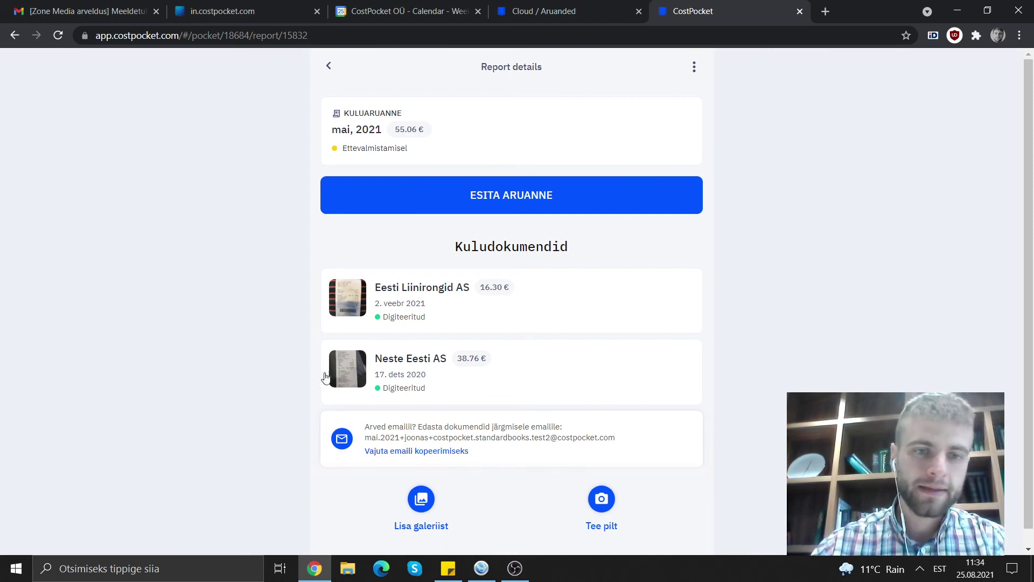
drag(367, 438, 619, 439)
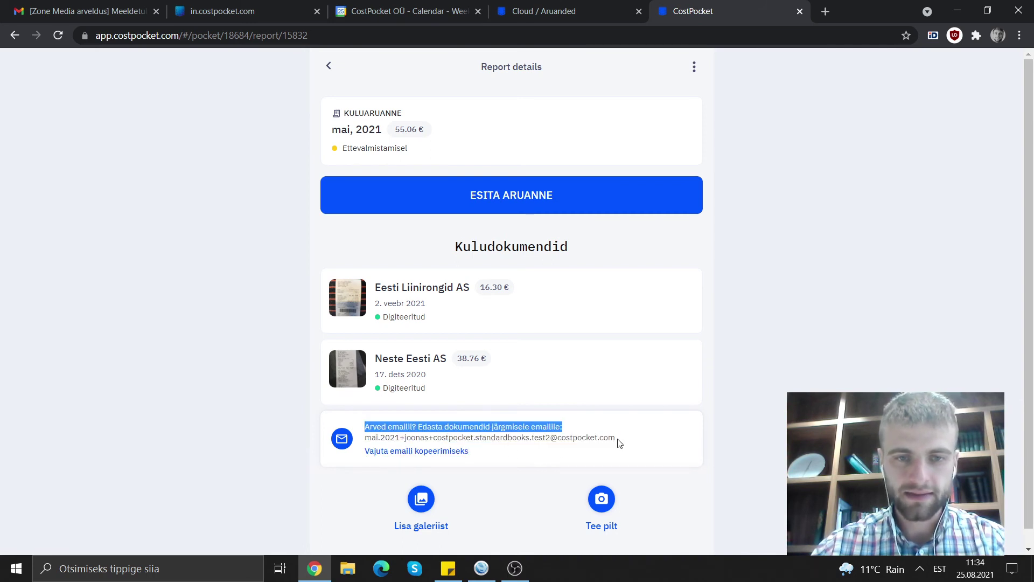
click(582, 437)
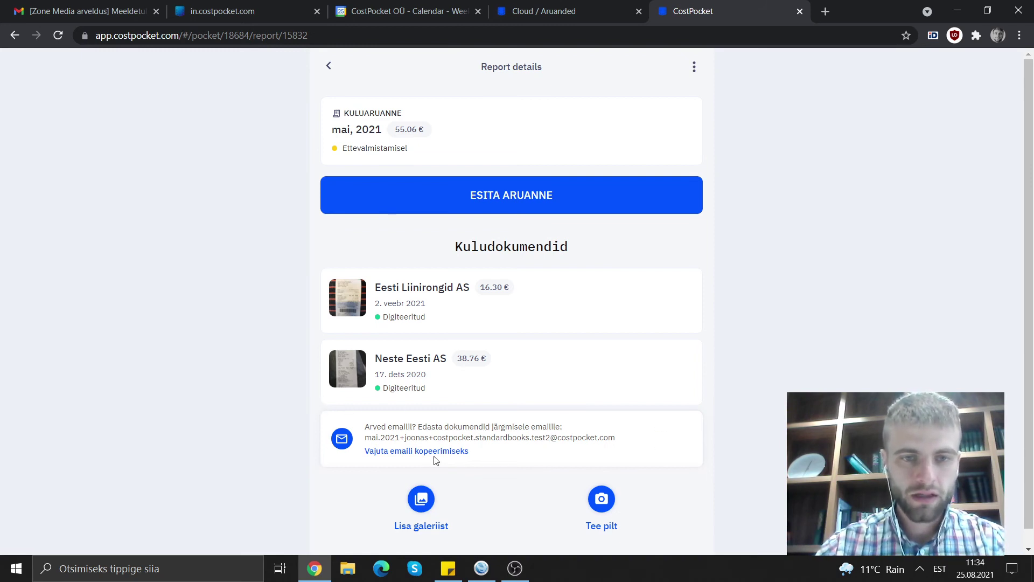
click(329, 67)
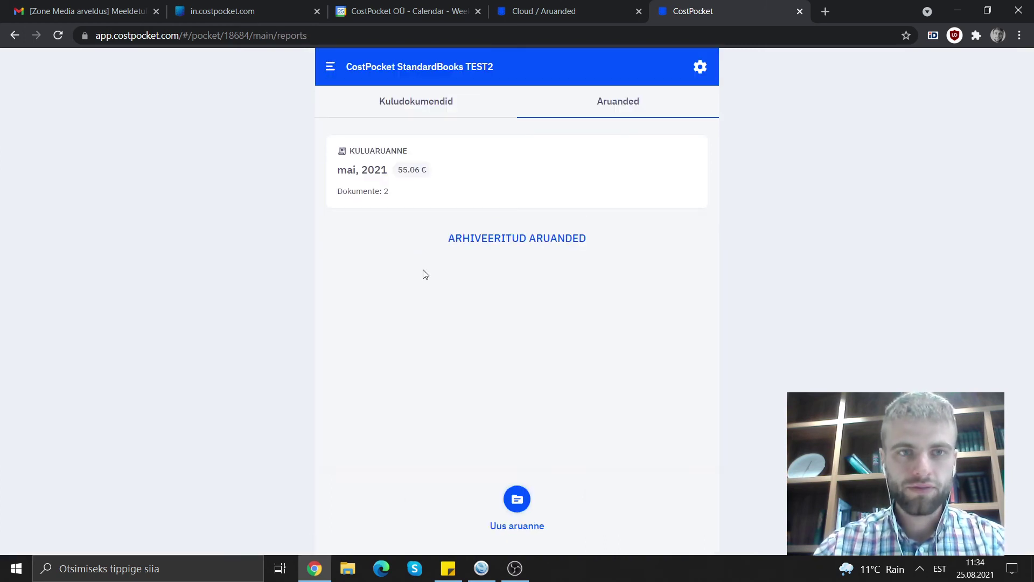
Switch to Standard Books, change to the Kulutused module and open its Kulutused register.
click(485, 571)
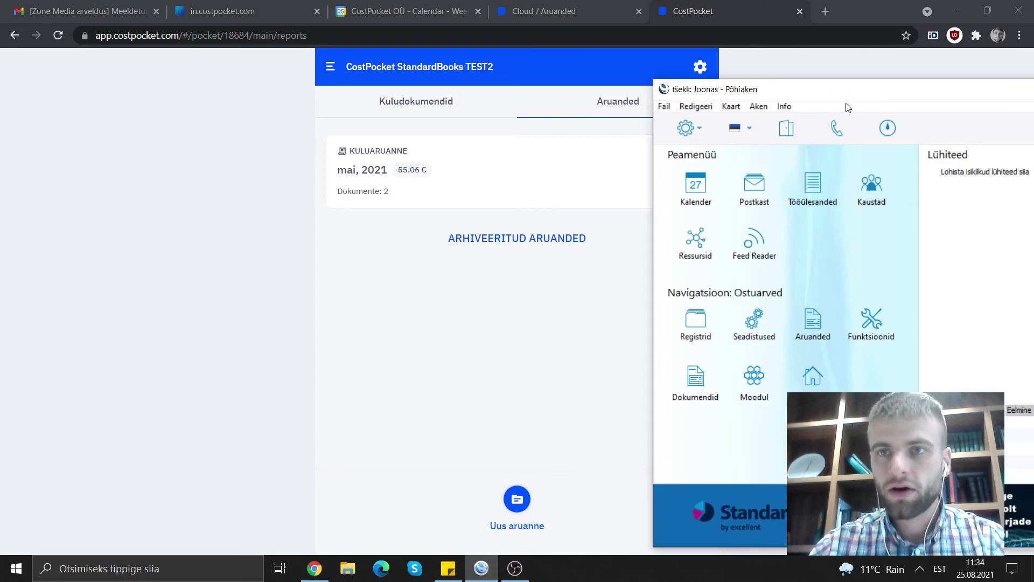
drag(858, 92, 482, 65)
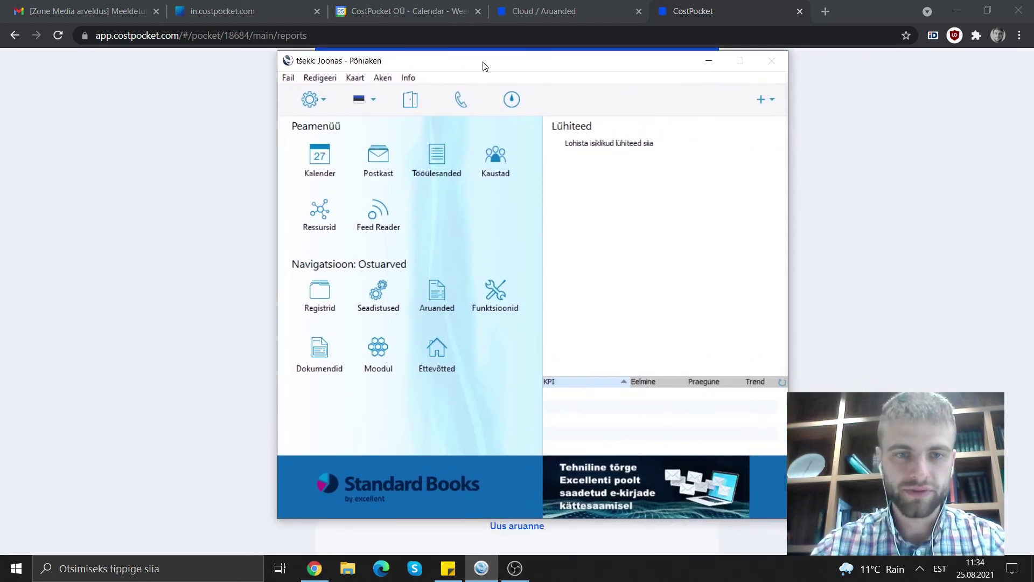
click(376, 356)
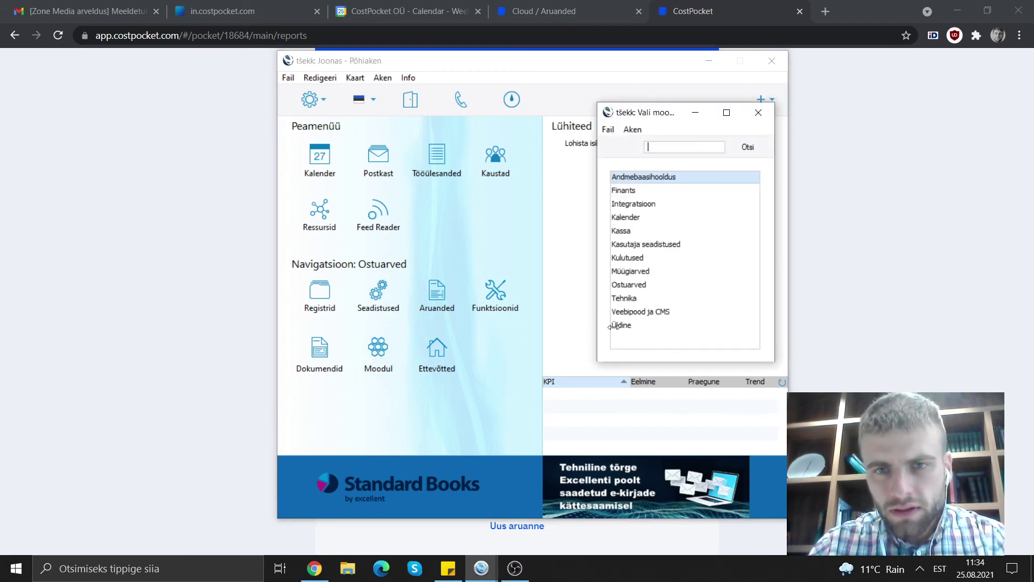
double_click(635, 257)
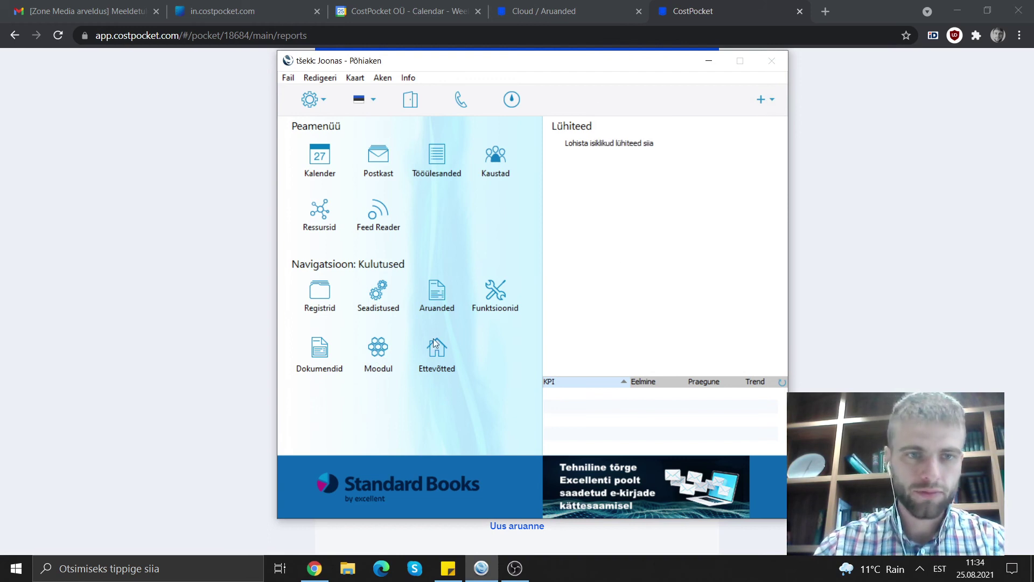
click(319, 307)
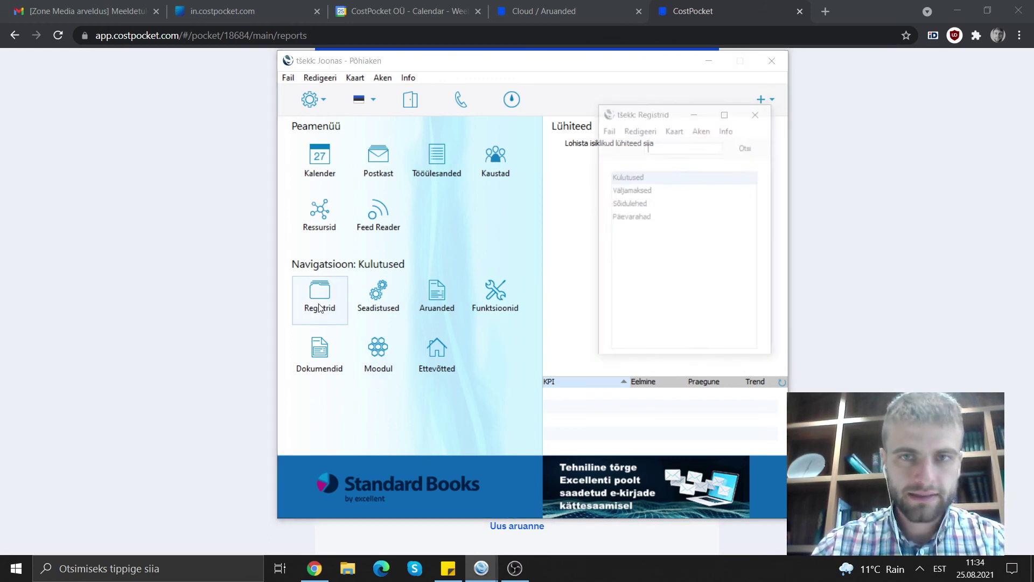
double_click(633, 180)
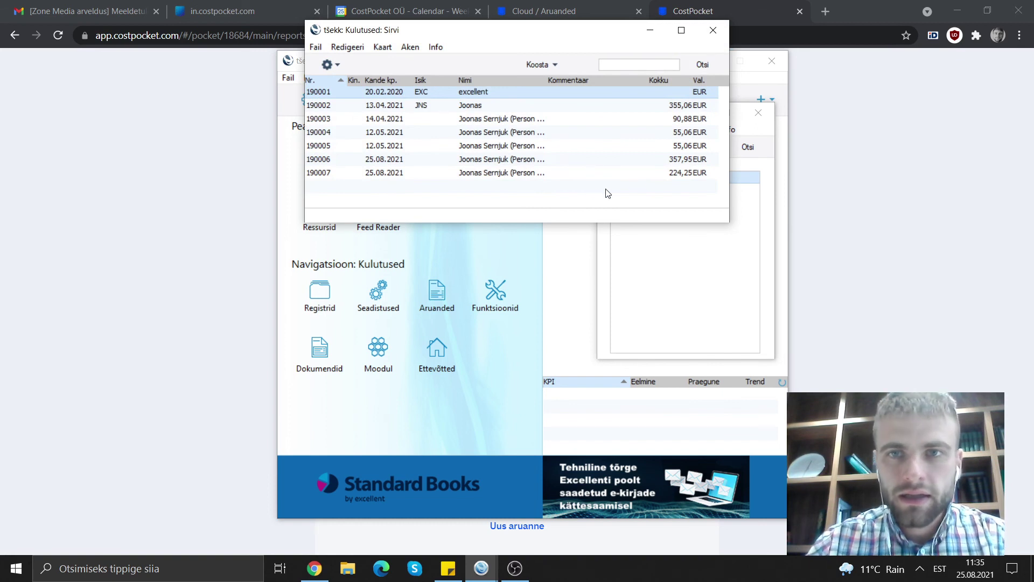
Open expense record 190007 and view its attached travel report PDF.
click(532, 173)
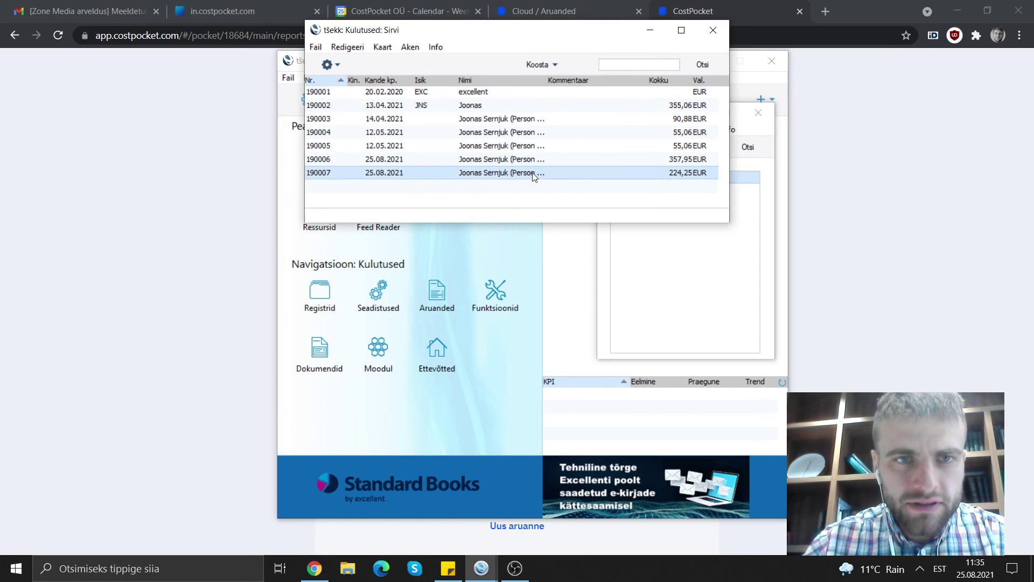
double_click(496, 172)
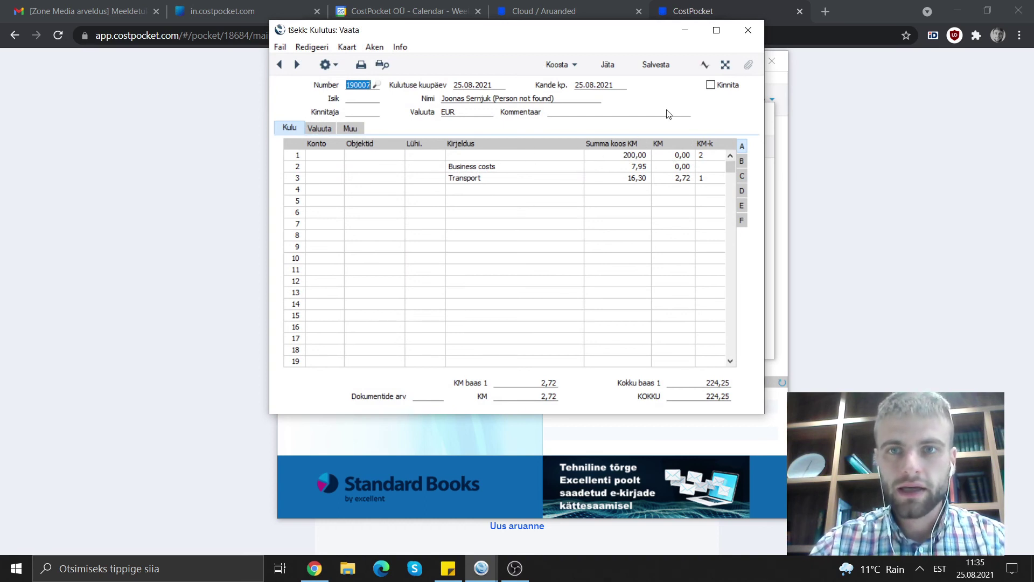
click(749, 66)
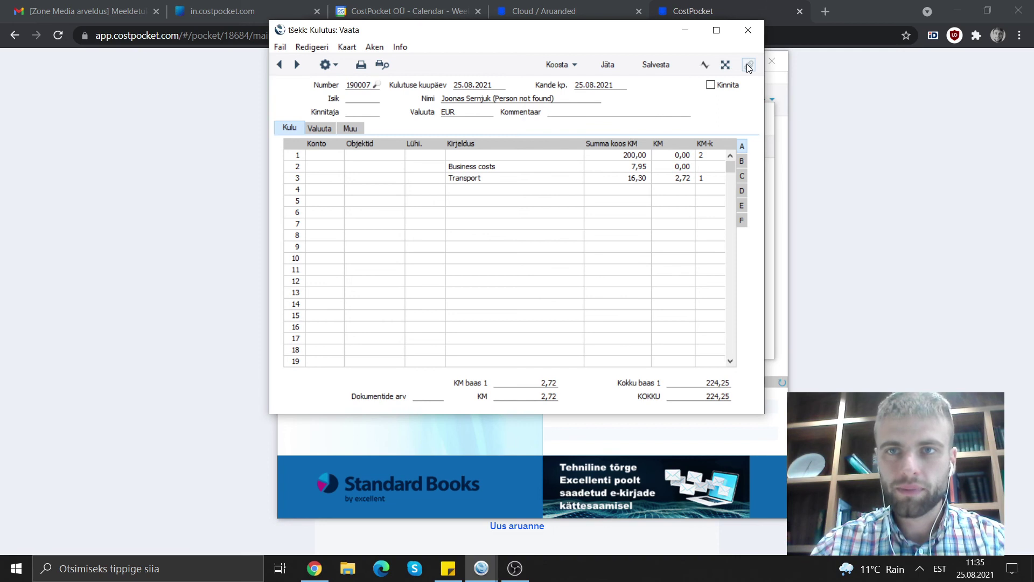
double_click(609, 129)
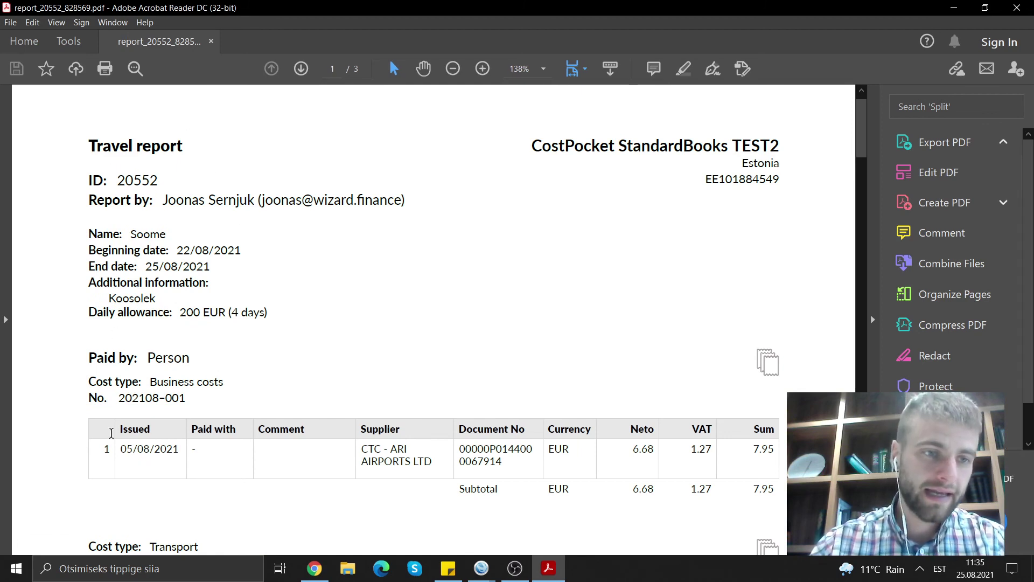
Examine the travel report's name, start and end dates, additional information and daily allowance in the PDF.
scroll(264, 365, down, 1)
scroll(264, 366, up, 1)
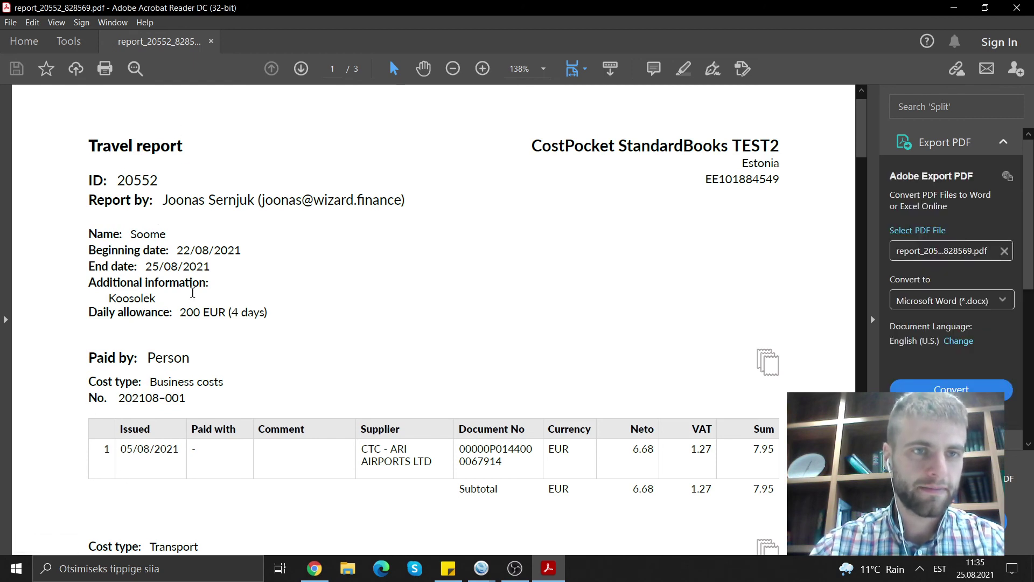
scroll(315, 247, down, 1)
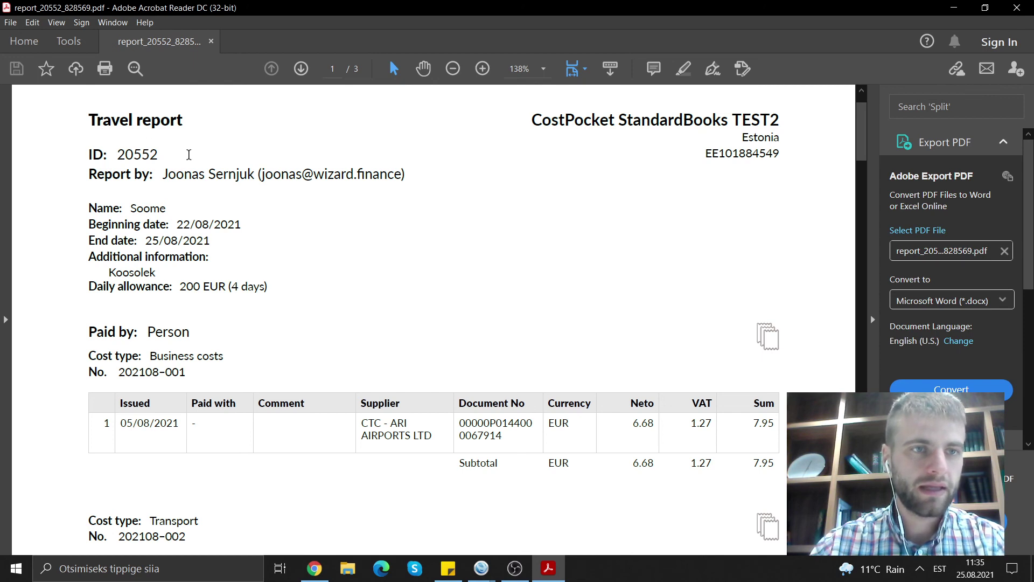
drag(107, 208, 164, 225)
click(195, 229)
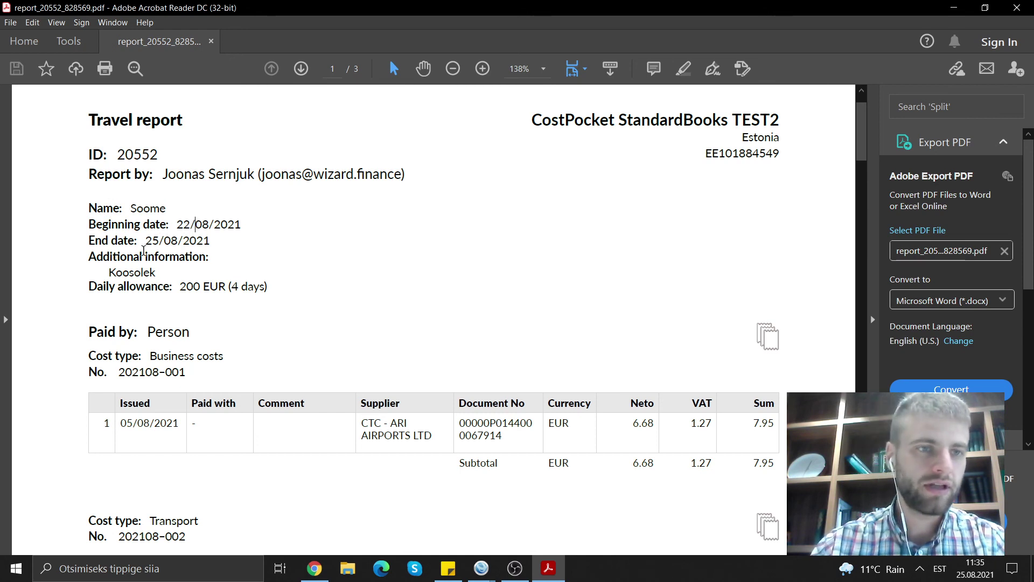
drag(111, 268, 244, 286)
Review the cost tables by cost type, the totals and the attached receipt images in the travel report PDF.
scroll(289, 372, down, 3)
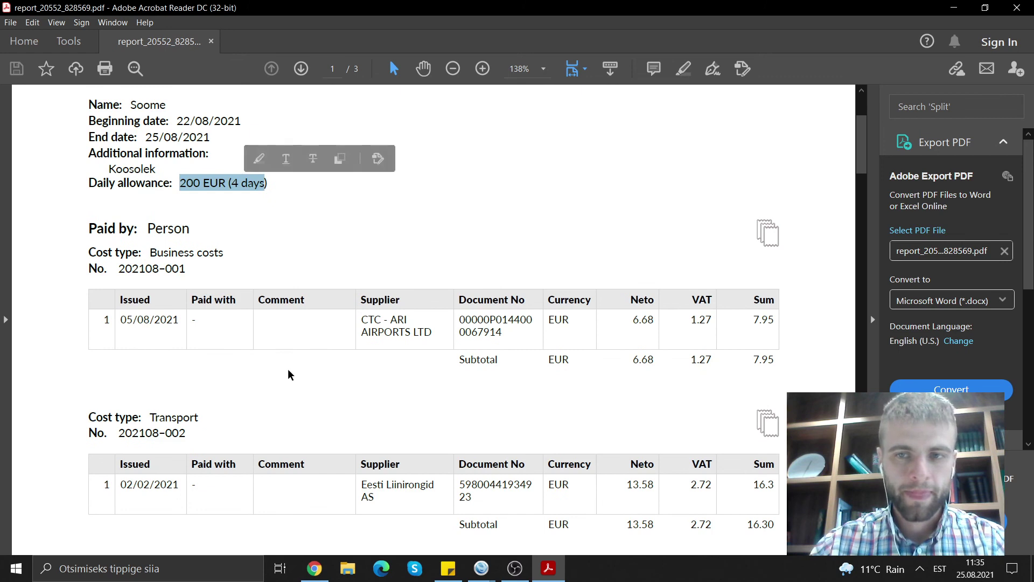
scroll(300, 355, down, 3)
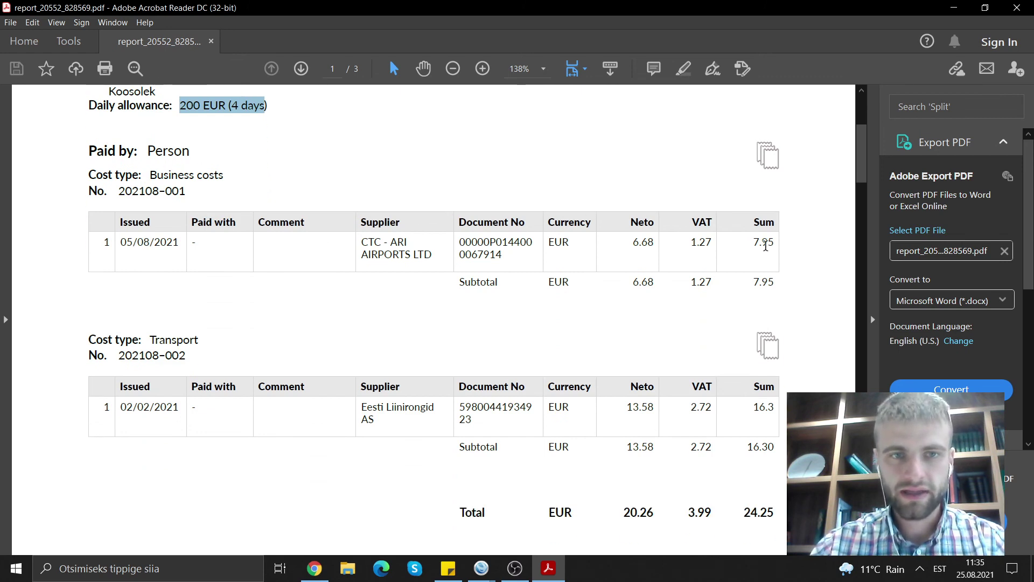
scroll(412, 329, down, 3)
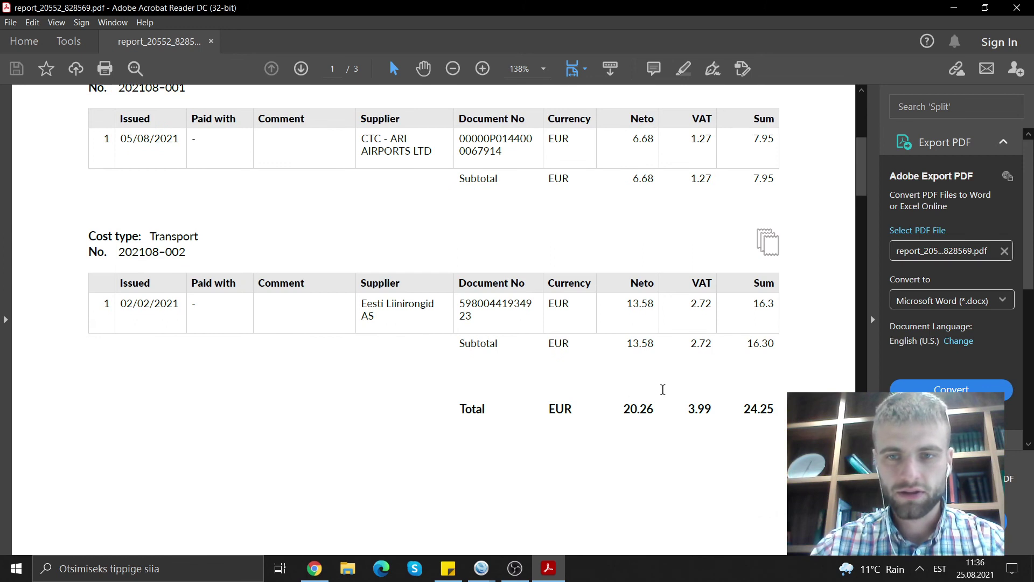
scroll(687, 434, down, 5)
scroll(678, 436, down, 20)
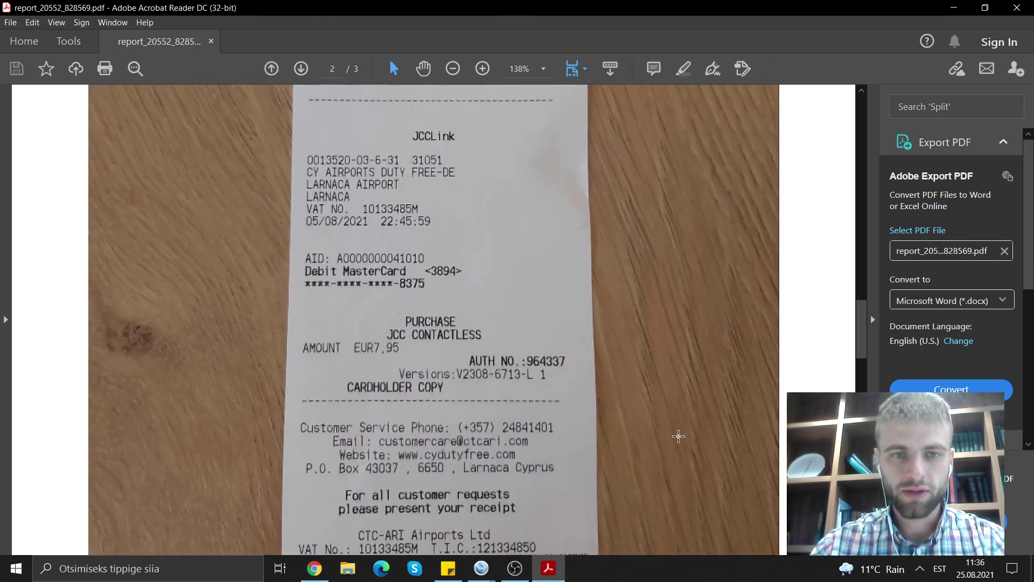
scroll(678, 436, up, 20)
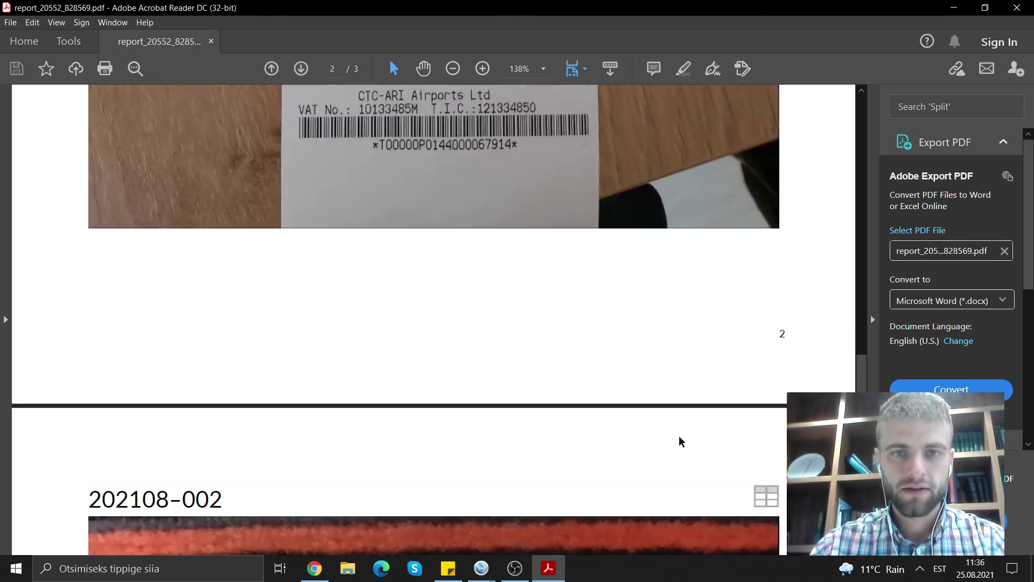
scroll(679, 439, up, 10)
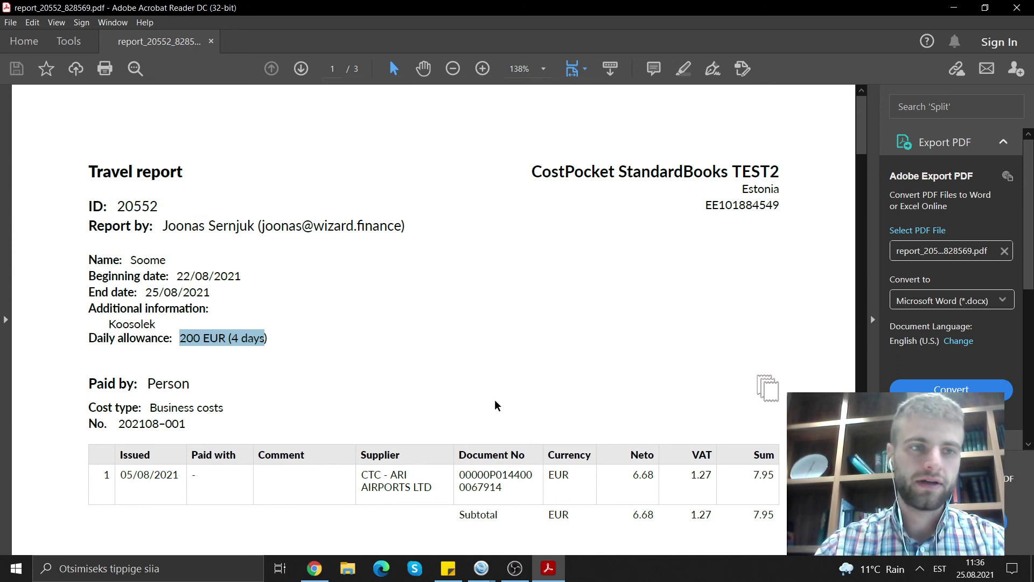
Close the travel report PDF, the attachment window, expense record 190007 and the Kulutused list, and move the Registrid window aside.
click(409, 315)
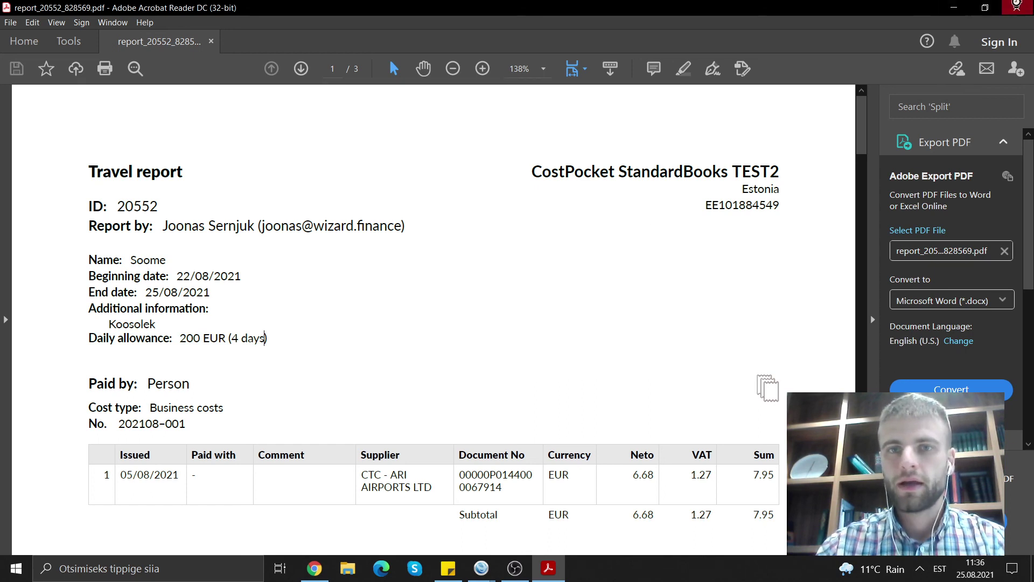
click(1017, 7)
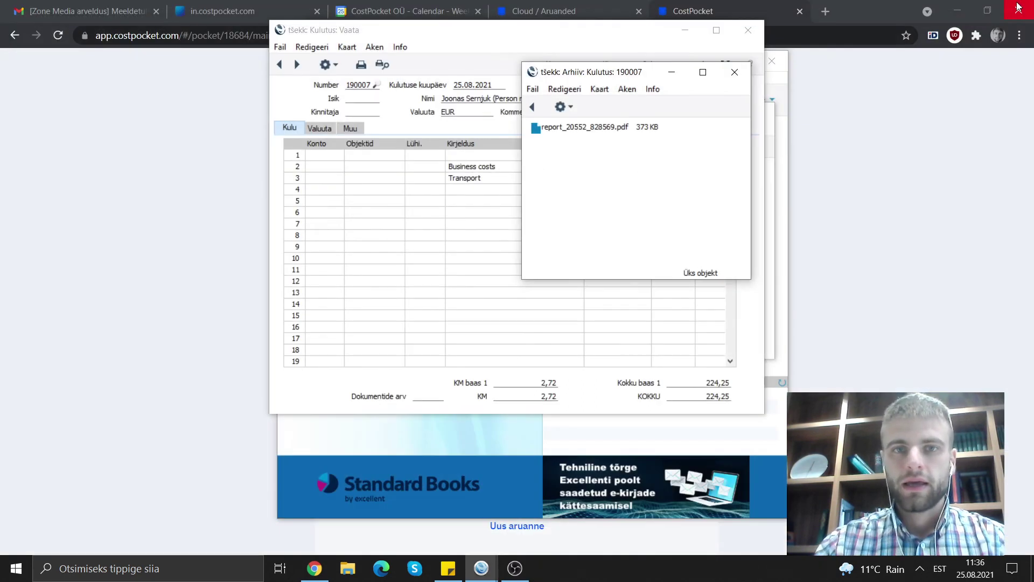
click(736, 73)
click(748, 30)
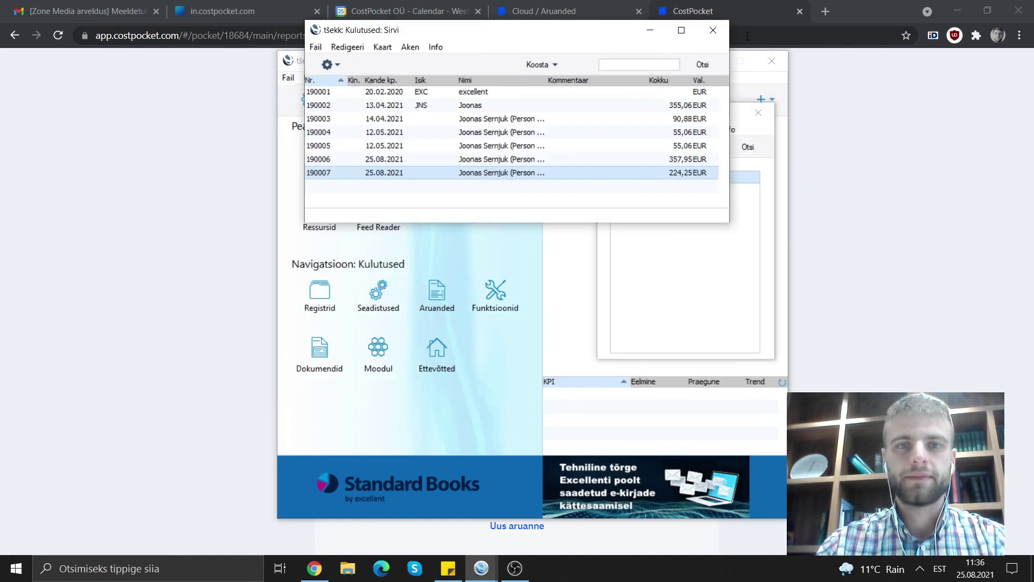
click(712, 30)
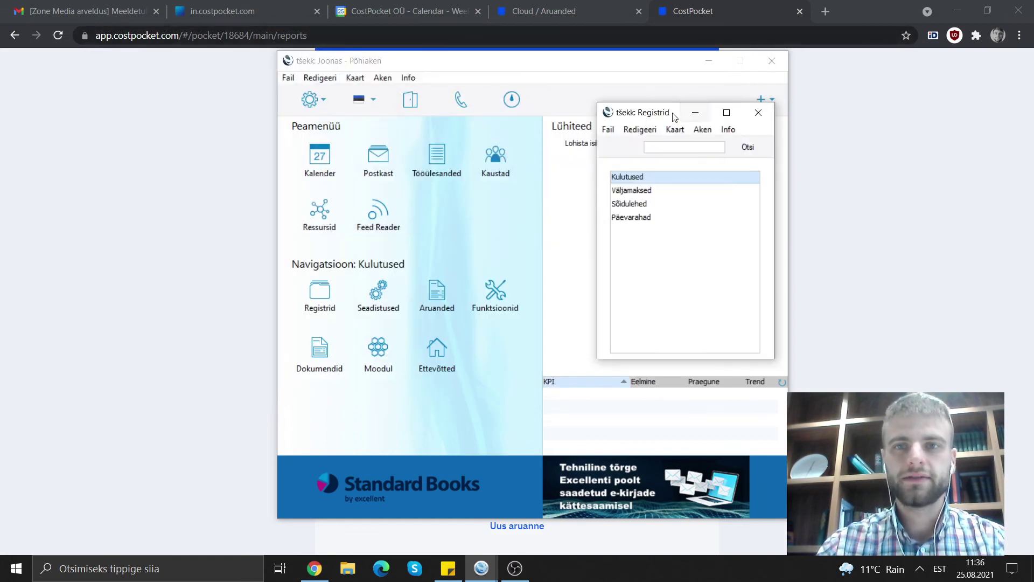
drag(659, 116, 756, 151)
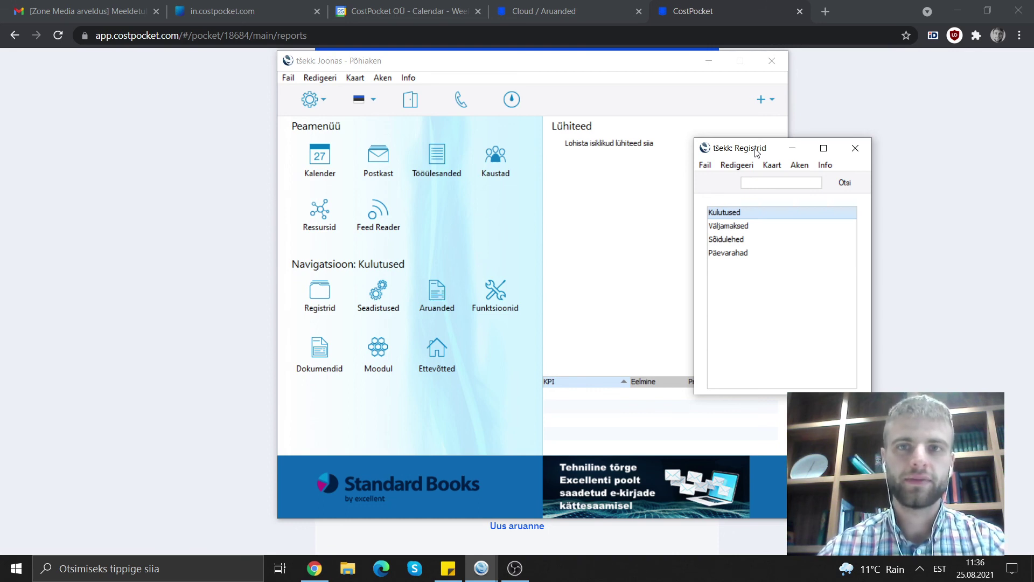
Switch to CostPocket in the browser and open the advanced settings (Täpsemad seaded) from the organisation's settings.
click(706, 8)
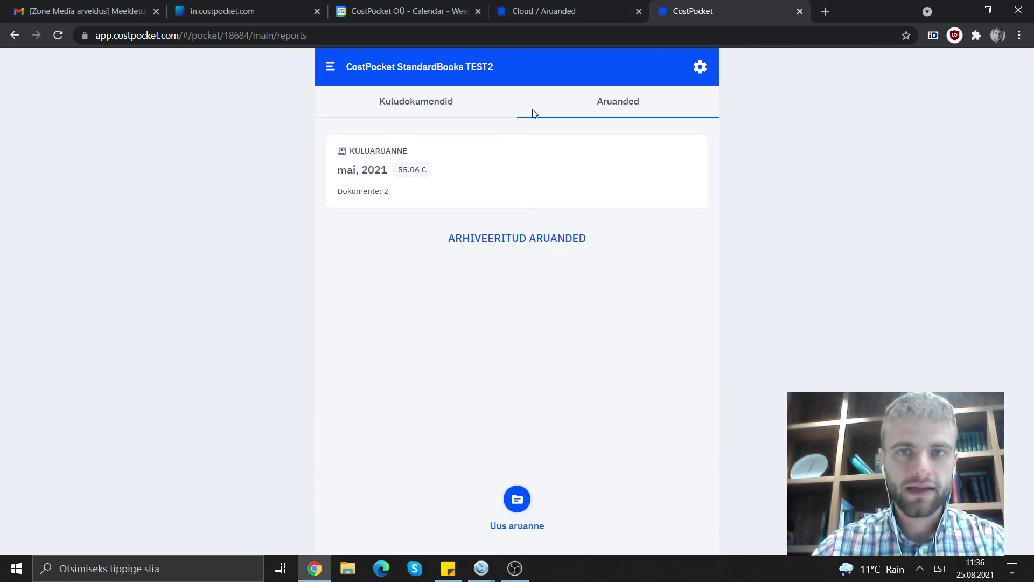
click(701, 66)
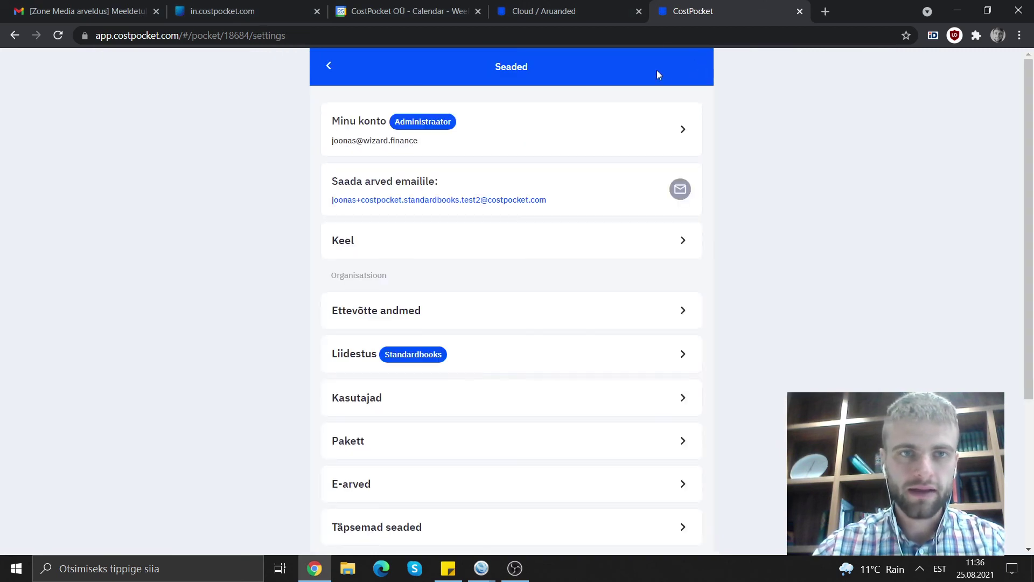
click(330, 69)
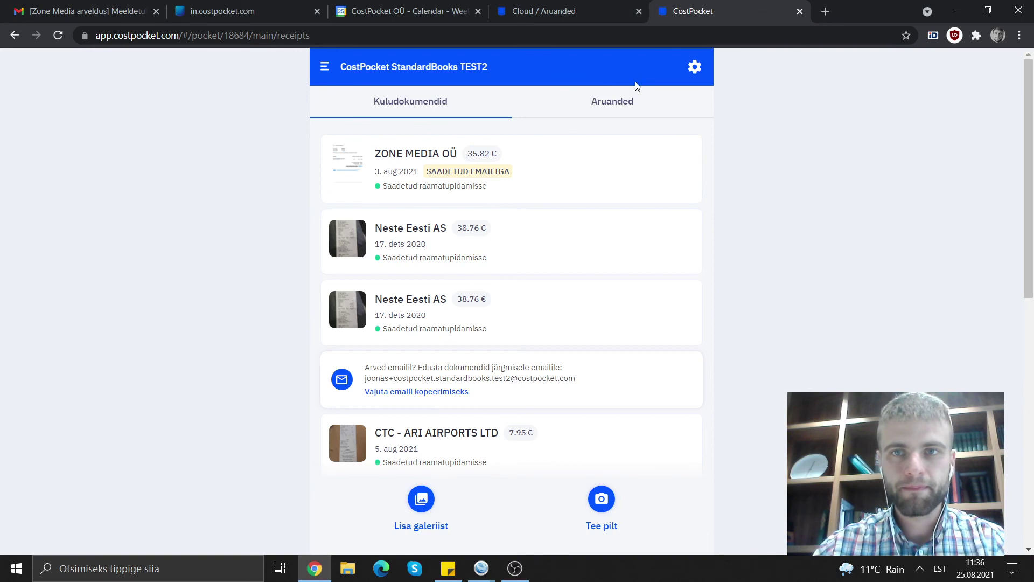
click(694, 69)
scroll(447, 409, down, 3)
click(393, 388)
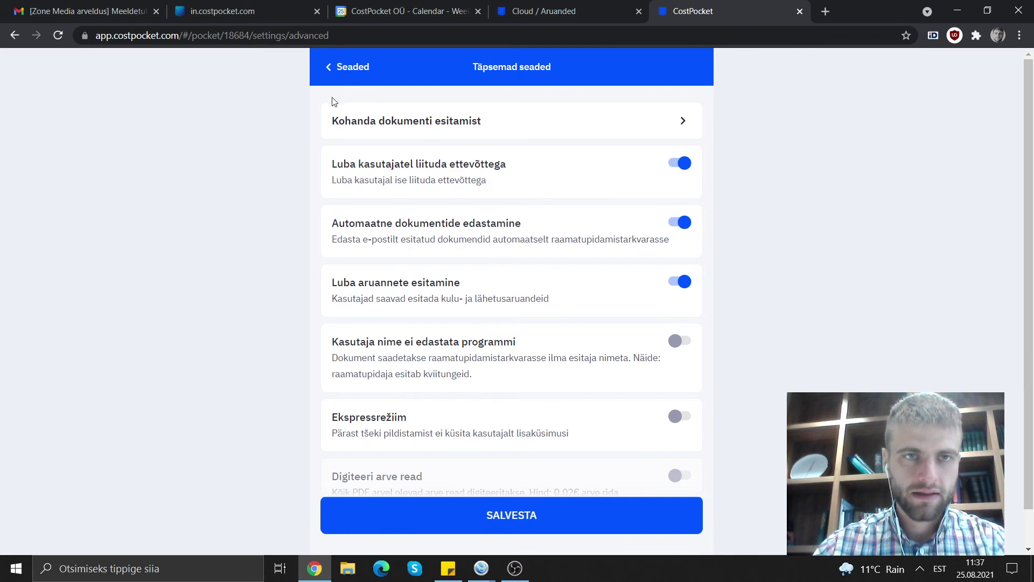
Return to the settings overview and open the E-arved page for receiving e-invoices.
click(332, 69)
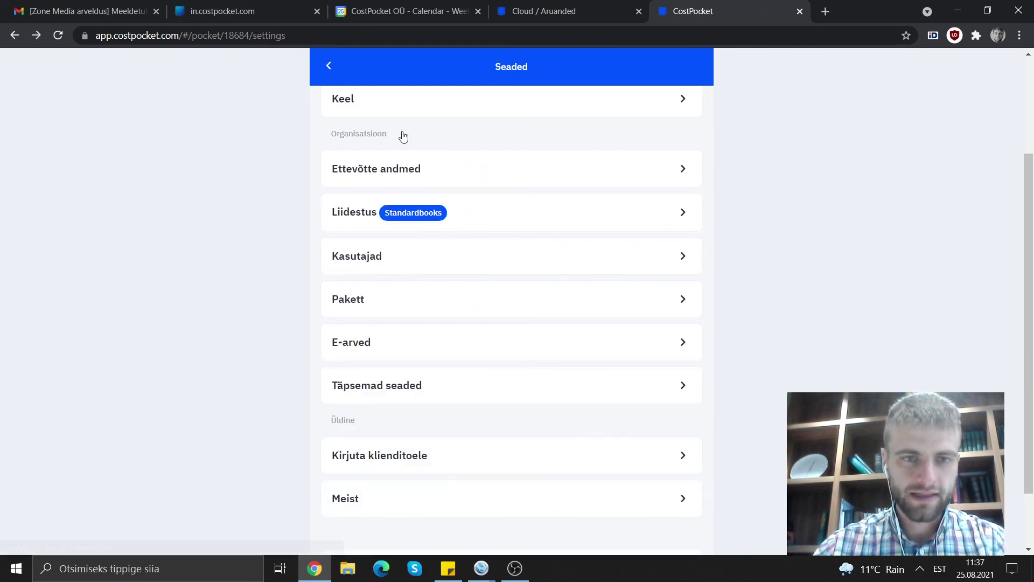
click(369, 343)
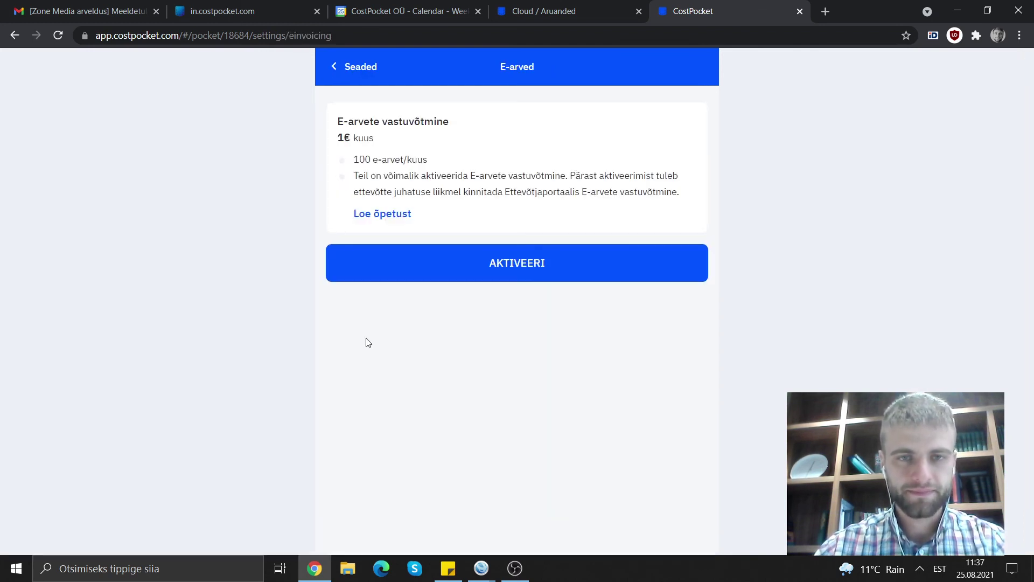